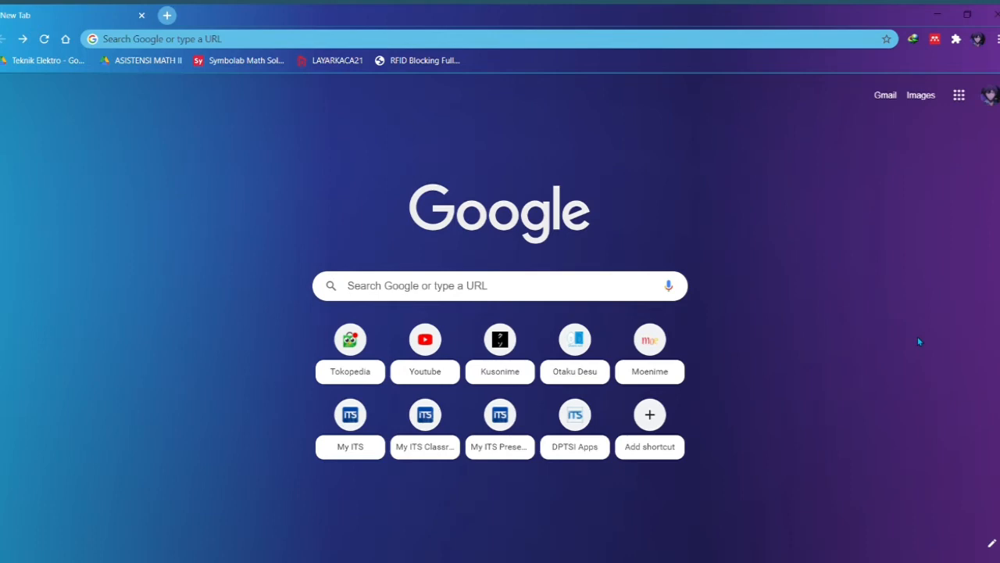
Step: Reach the Google Scholar site through a Google search for 'google scholar'
click(432, 299)
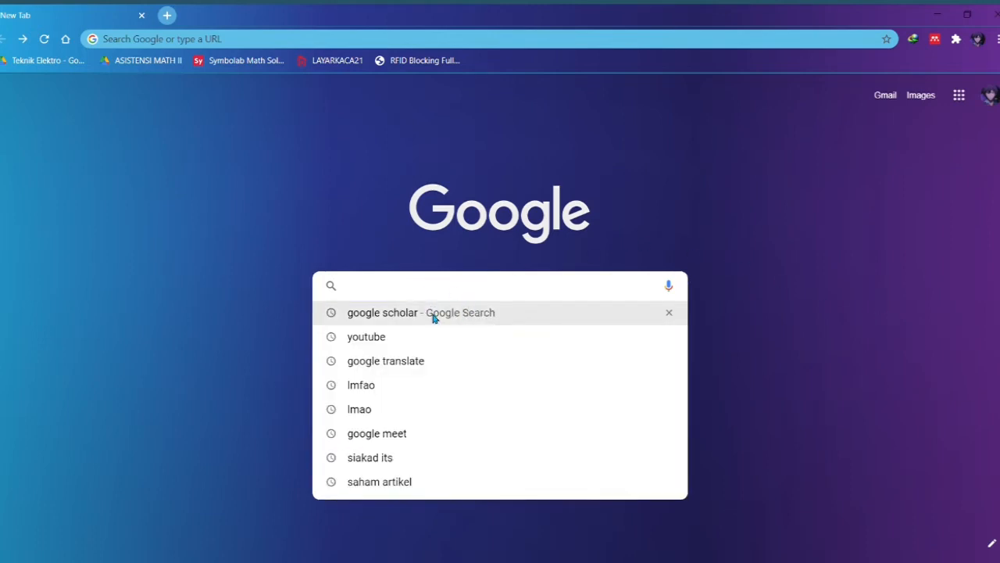
click(434, 313)
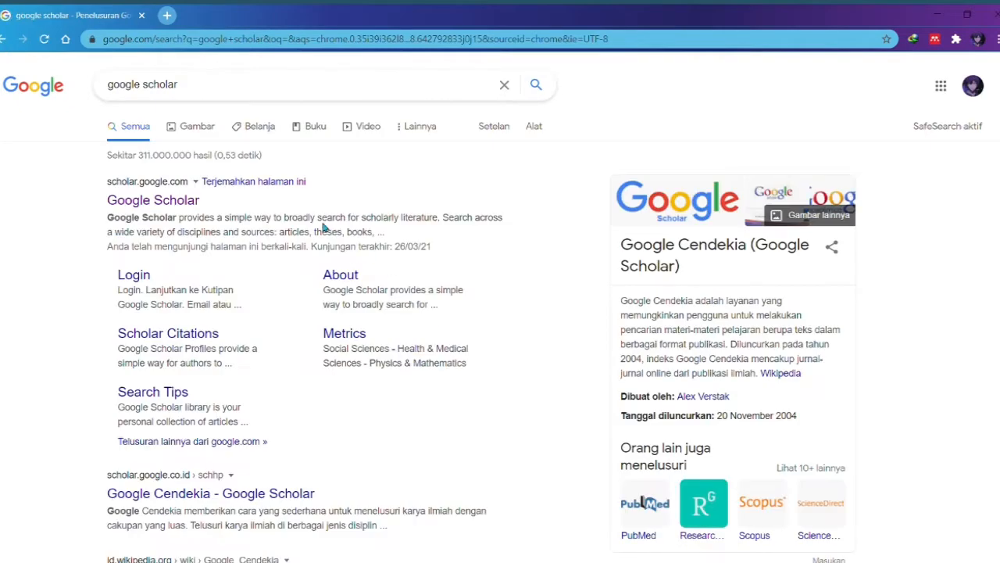
click(179, 200)
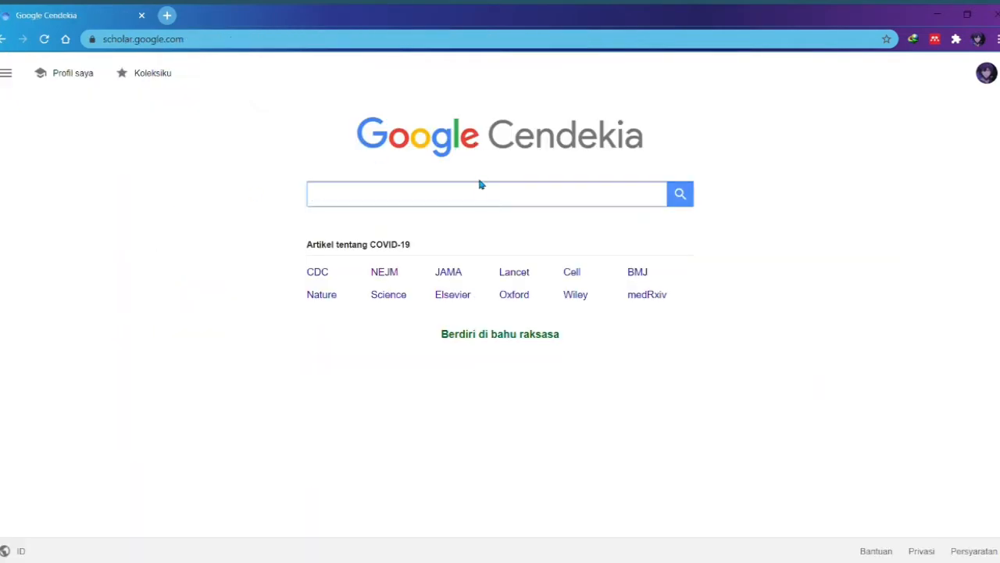
Step: Search Scholar for 'pendidikan di masa covid' and open the kindergarten-principal strategy article in a new tab
click(481, 196)
click(439, 216)
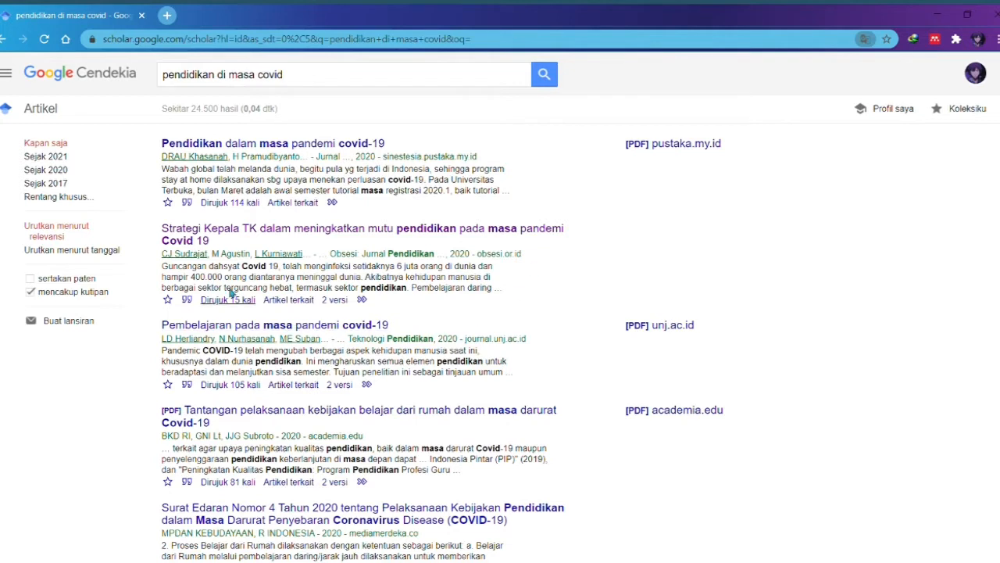
click(383, 230)
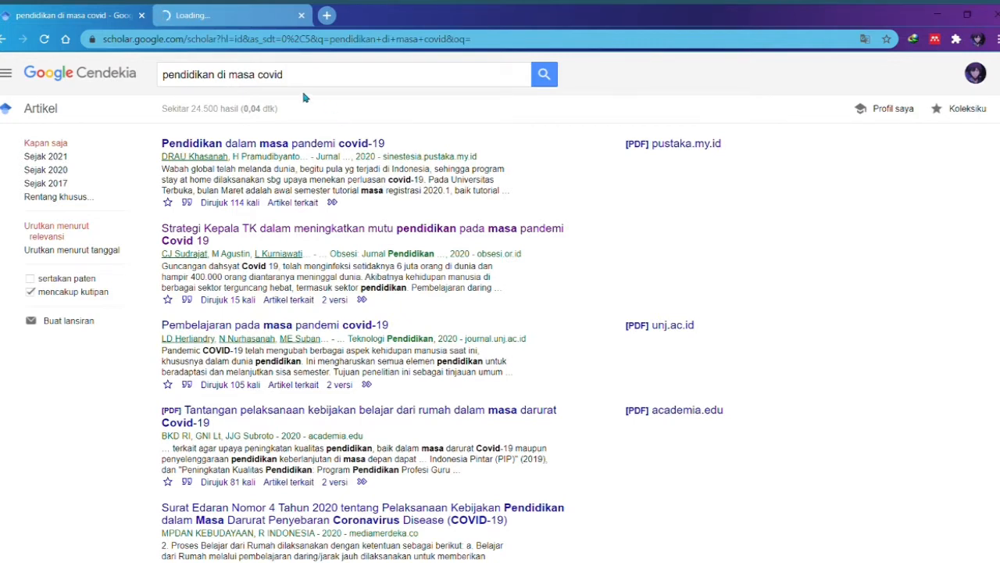
click(227, 15)
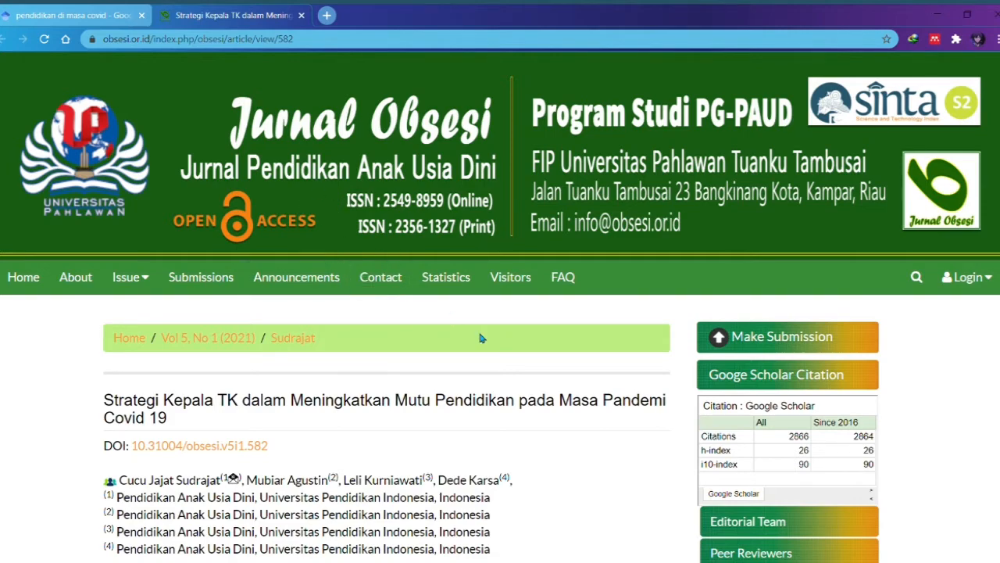
scroll(495, 341, down, 4)
scroll(461, 339, down, 4)
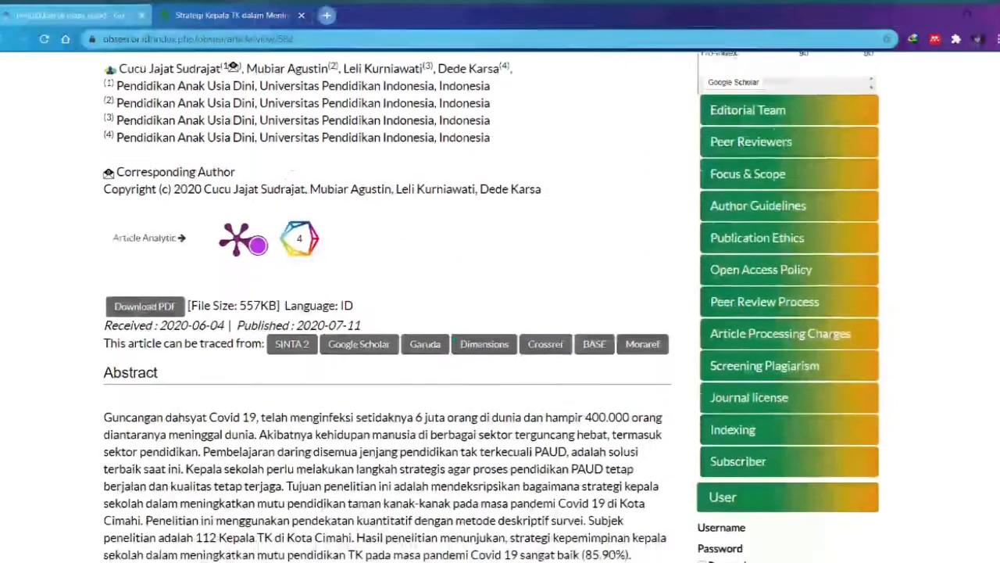
scroll(457, 345, down, 5)
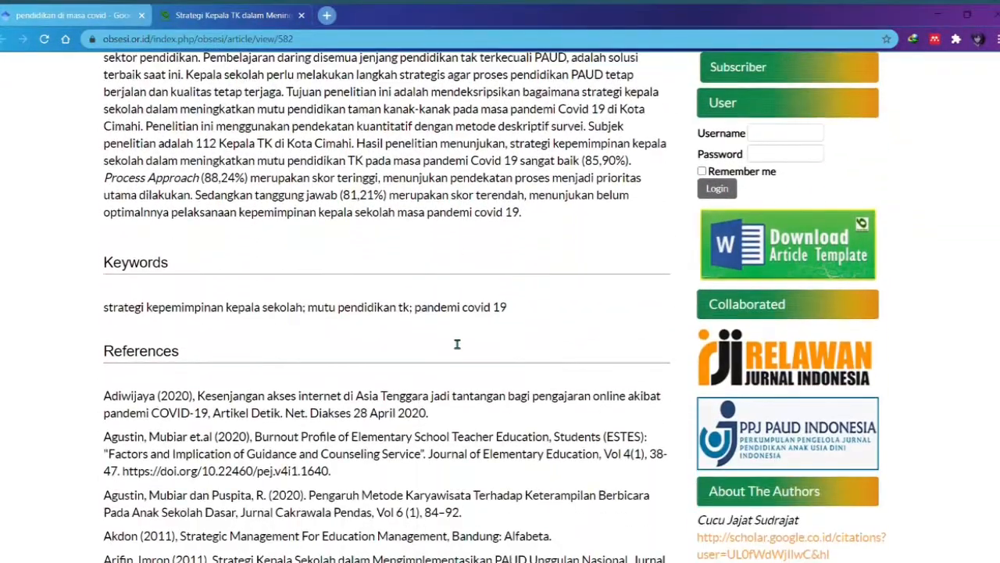
scroll(458, 344, down, 1)
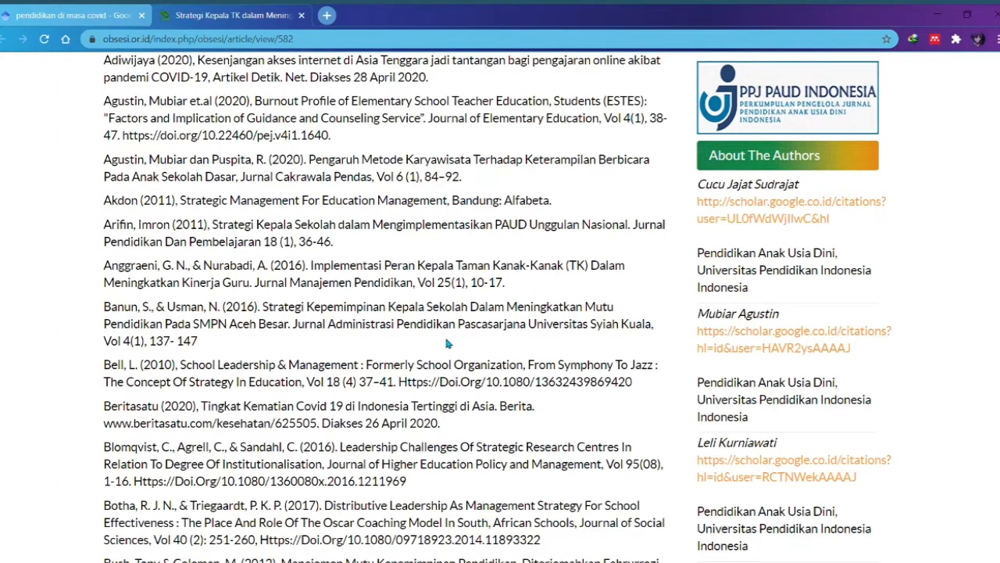
scroll(352, 372, down, 1)
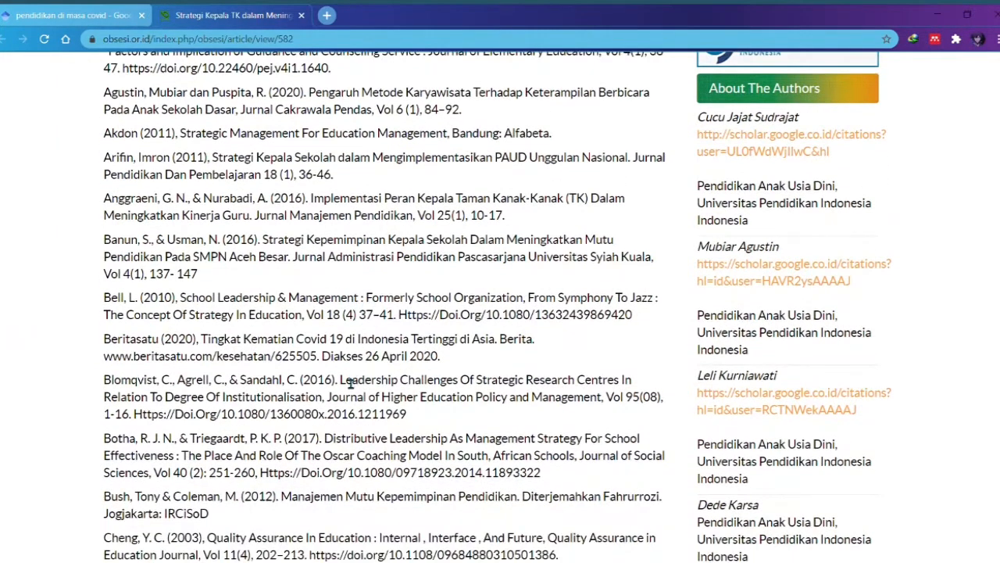
scroll(350, 377, down, 1)
drag(104, 294, 321, 295)
key(ctrl+c)
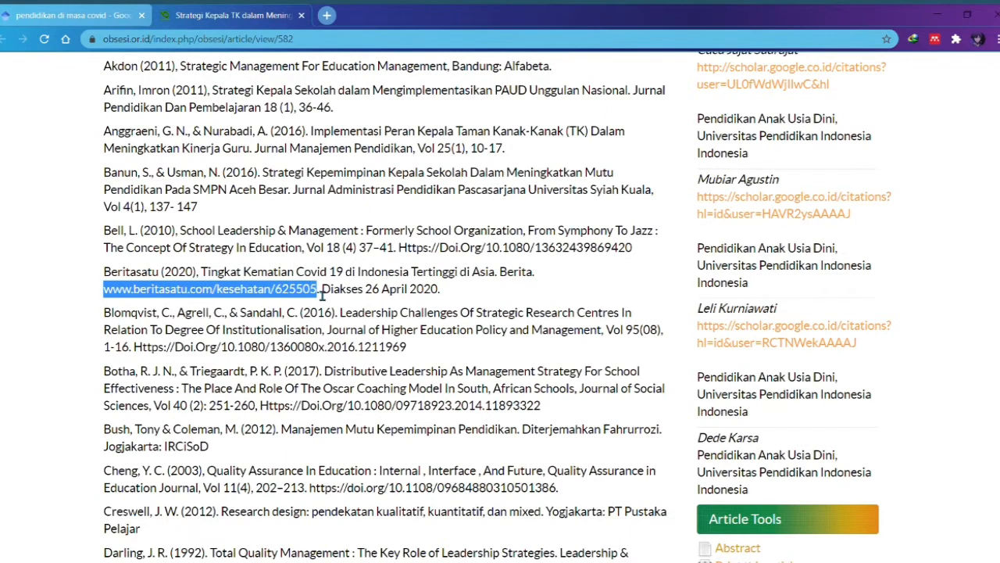
click(327, 15)
Step: Load the copied Beritasatu address, skim the Covid-19 death-rate article, and return to the journal article
click(354, 40)
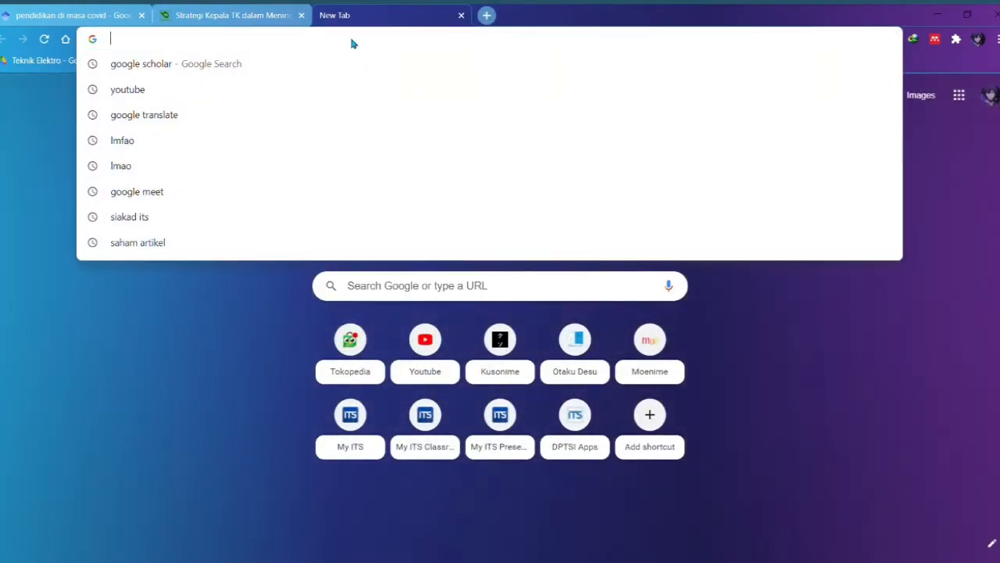
key(ctrl+v)
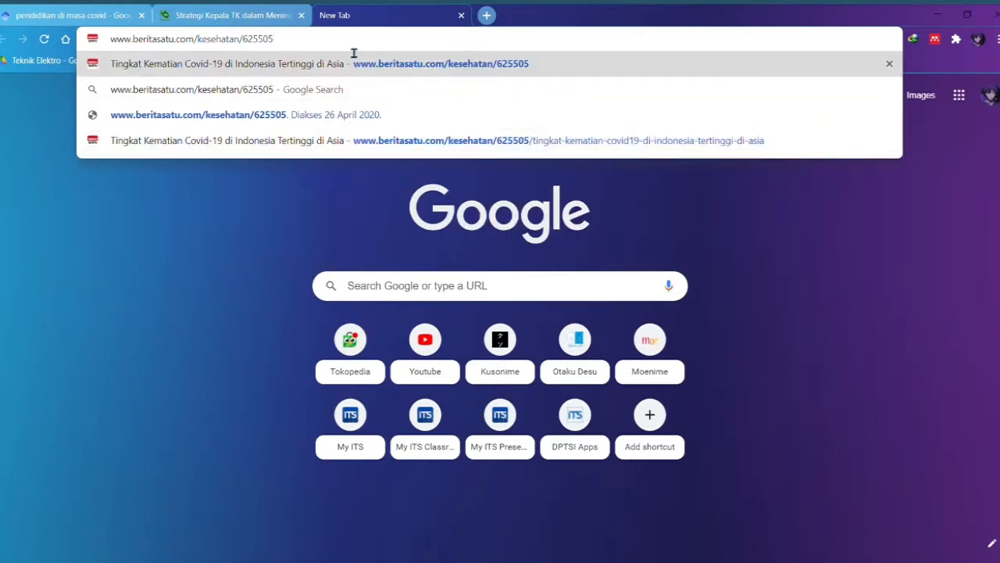
key(Return)
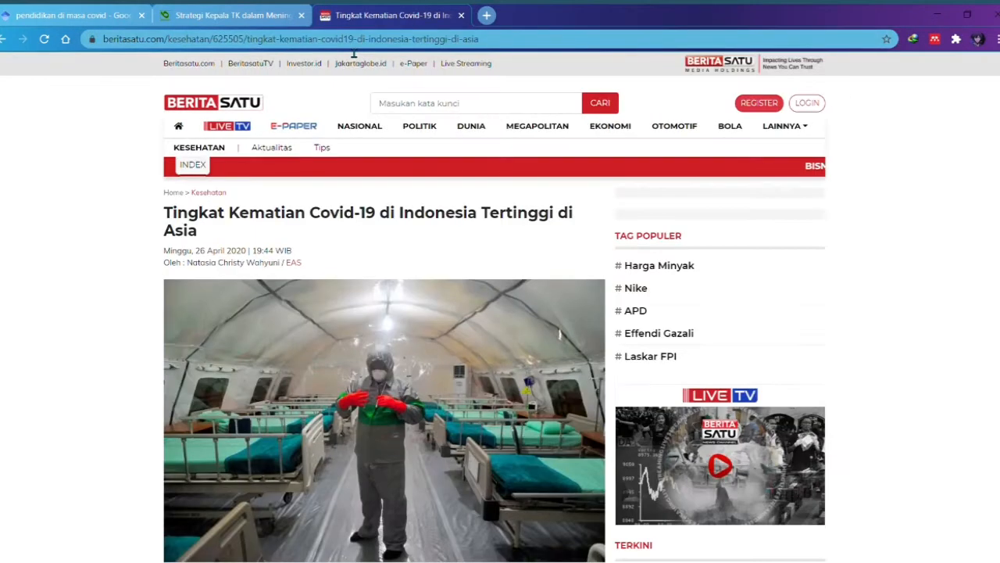
scroll(610, 86, down, 5)
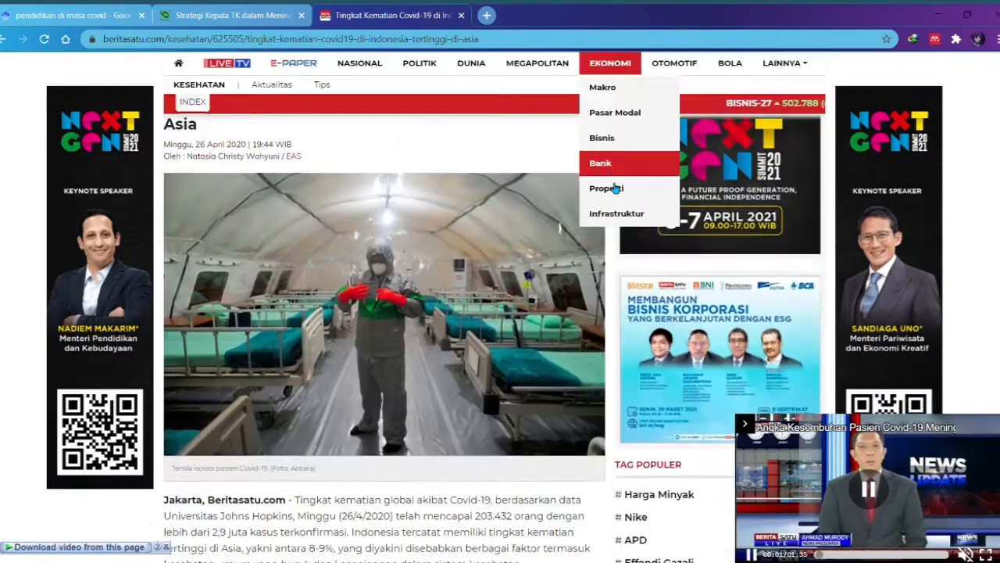
scroll(529, 352, down, 3)
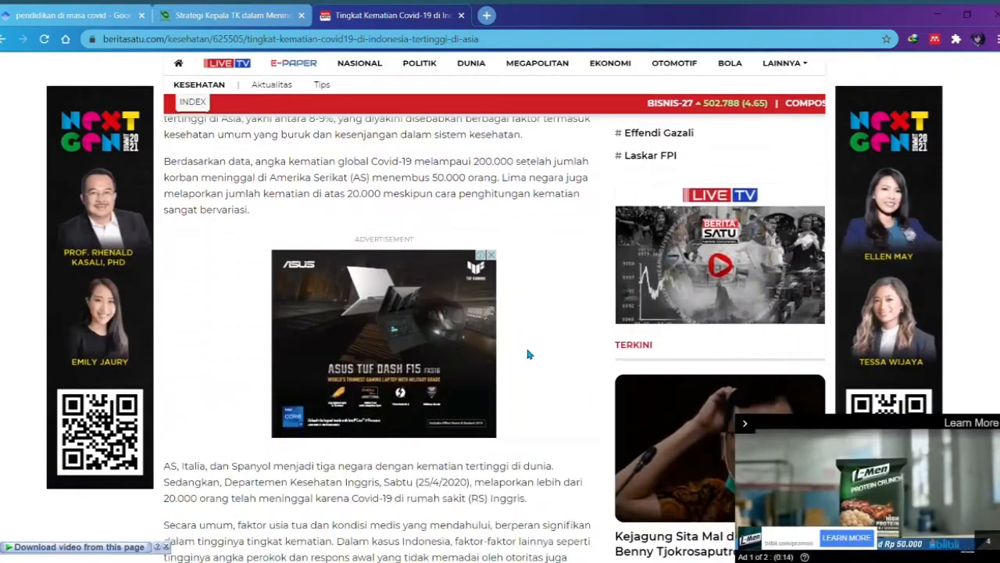
scroll(527, 354, down, 5)
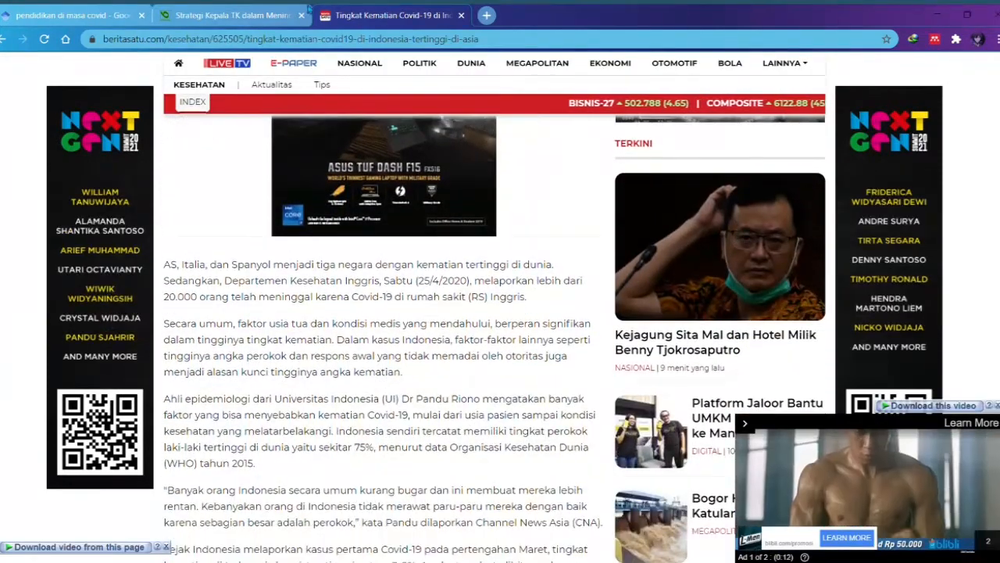
click(228, 13)
Step: Copy the article keyword 'pandemi covid 19' and run it as the Google Scholar query
scroll(349, 264, up, 10)
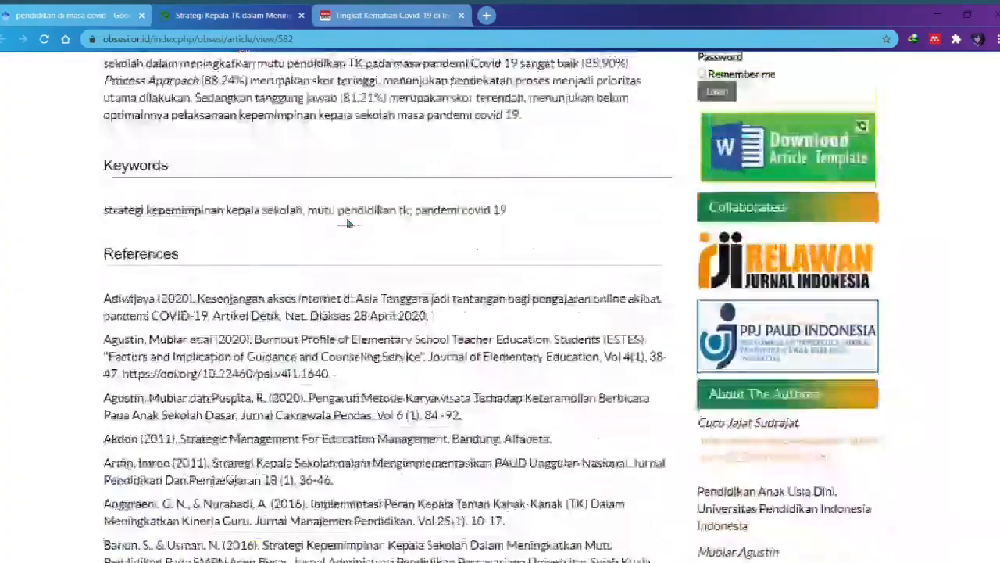
scroll(348, 263, down, 1)
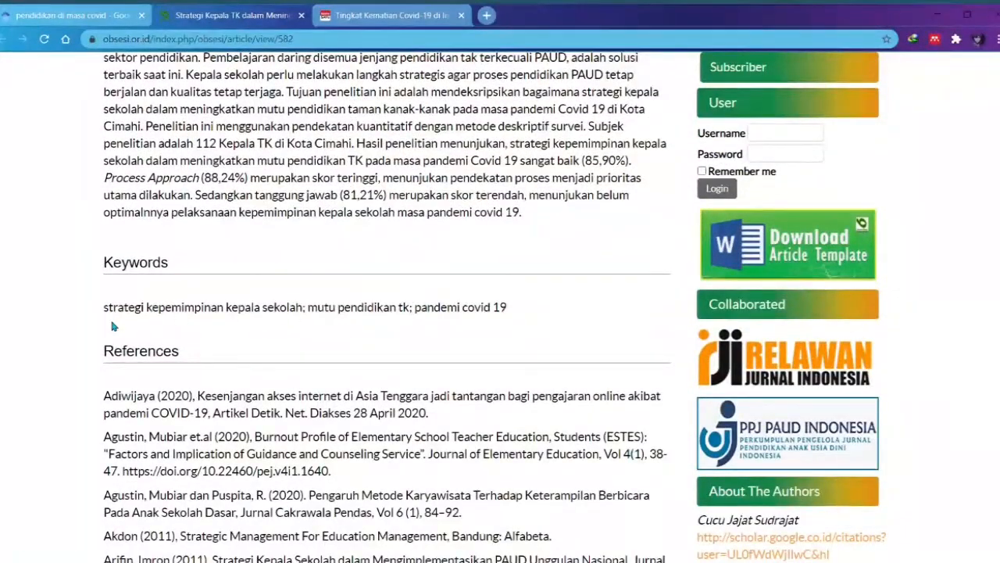
drag(415, 308, 508, 307)
key(ctrl+c)
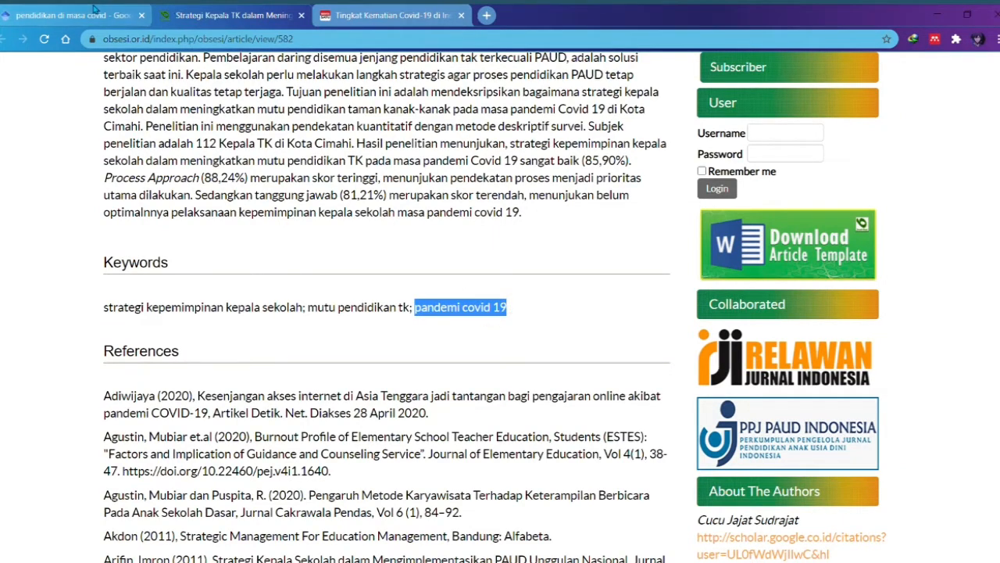
click(117, 14)
drag(456, 85, 141, 87)
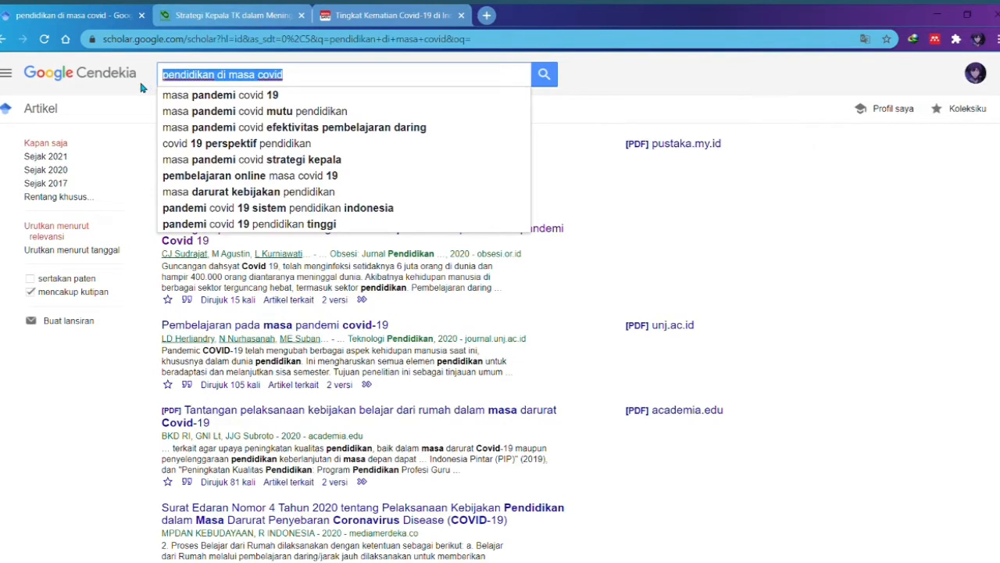
key(ctrl+v)
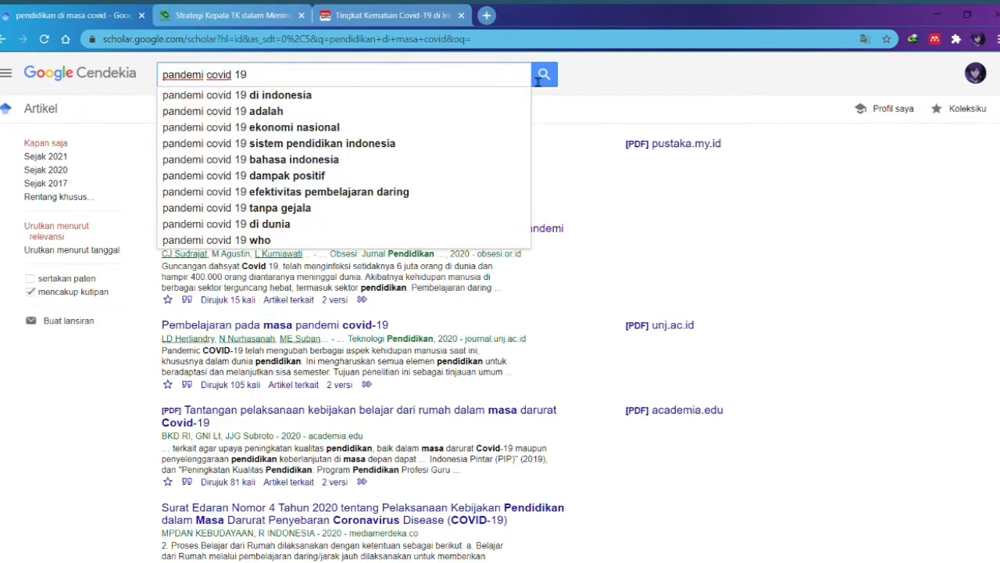
click(543, 75)
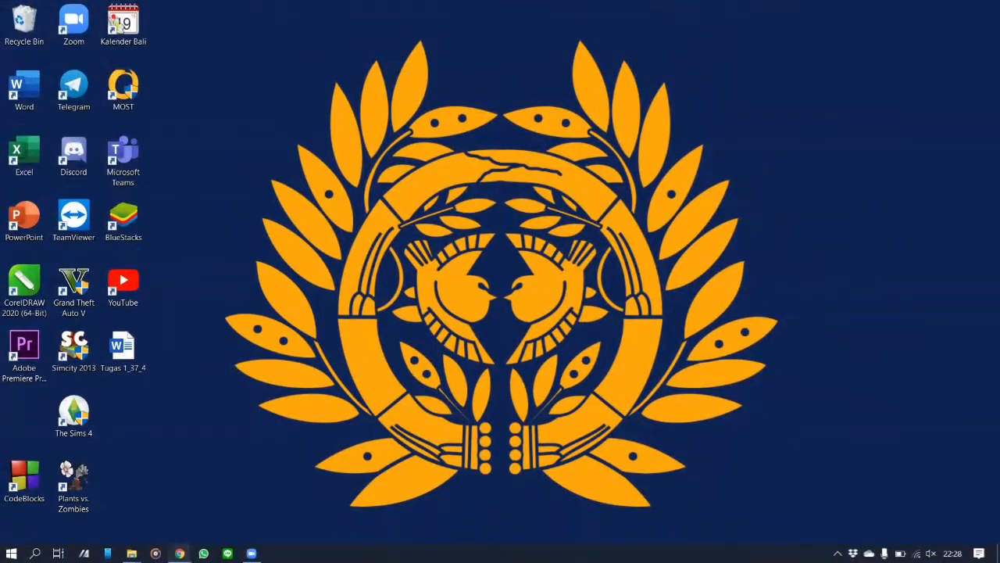
Step: Search Google for 'mendeley' and open the Download Mendeley Desktop result
mouse_move(180, 553)
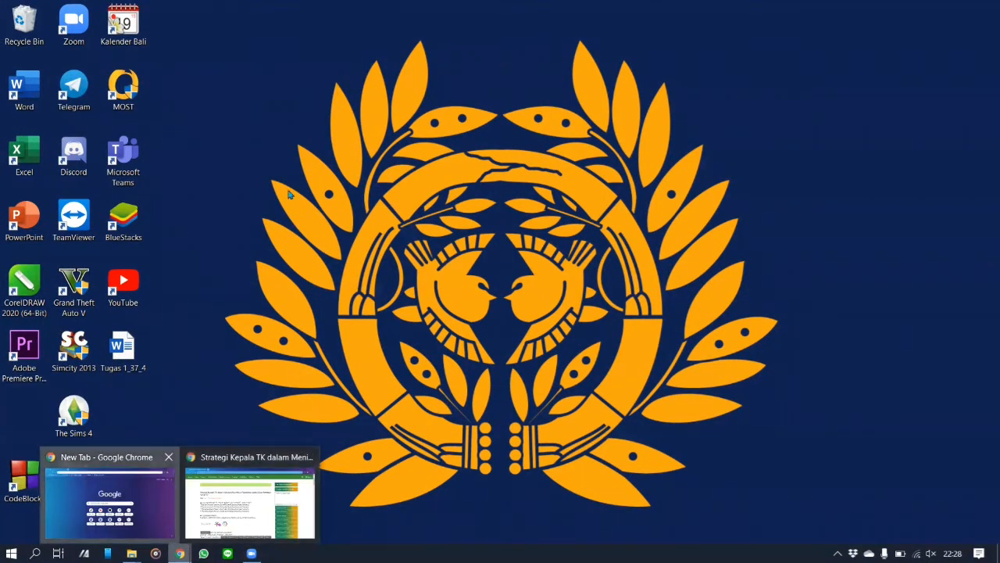
click(109, 500)
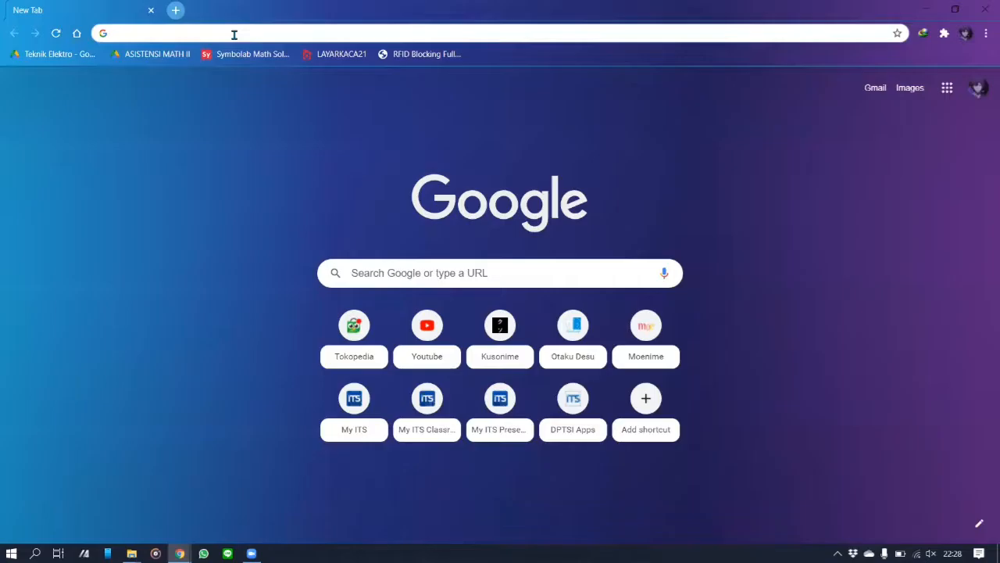
click(387, 266)
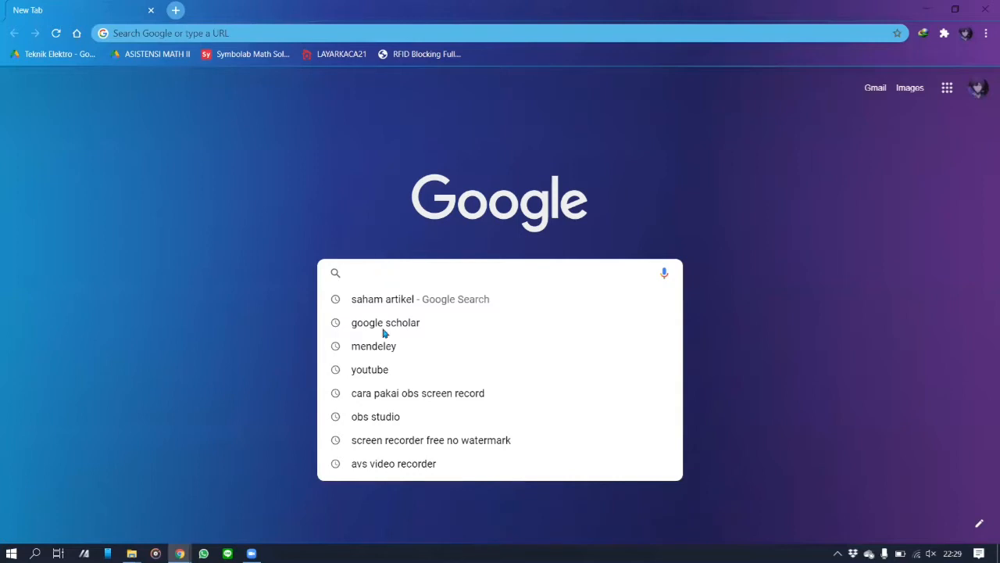
click(411, 350)
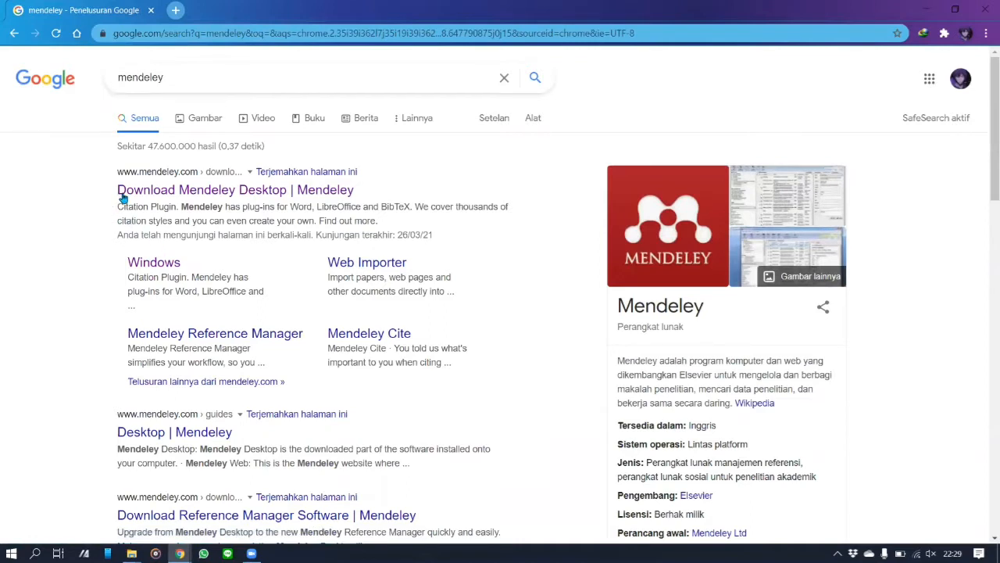
click(191, 196)
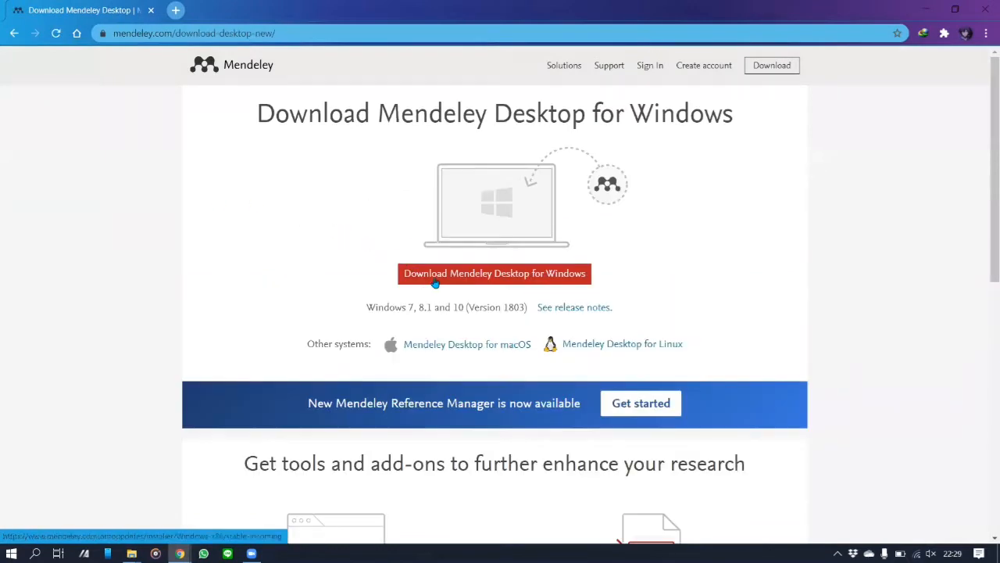
Step: Download the Mendeley Desktop for Windows installer and bring up its Downloads\Programs folder
click(436, 275)
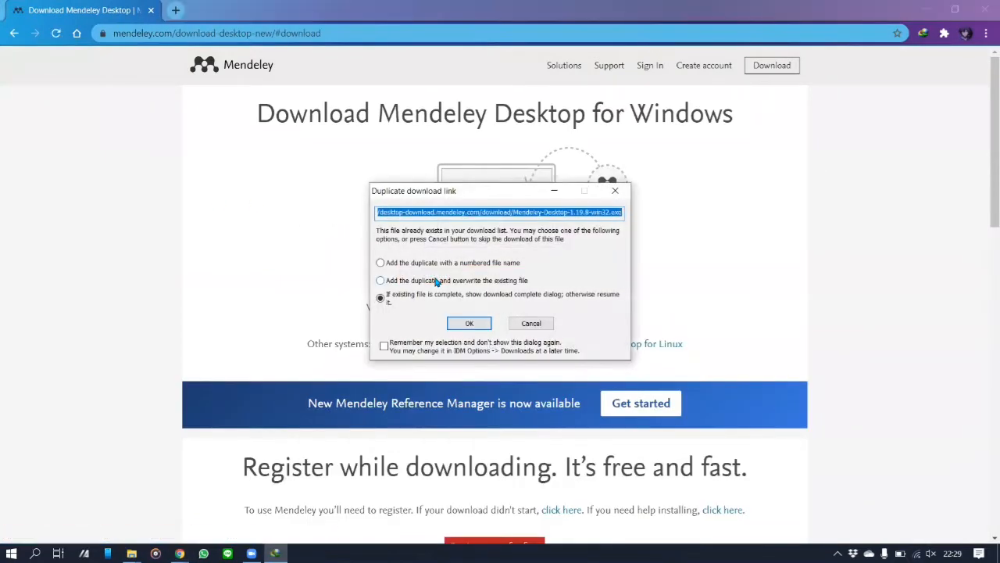
click(463, 320)
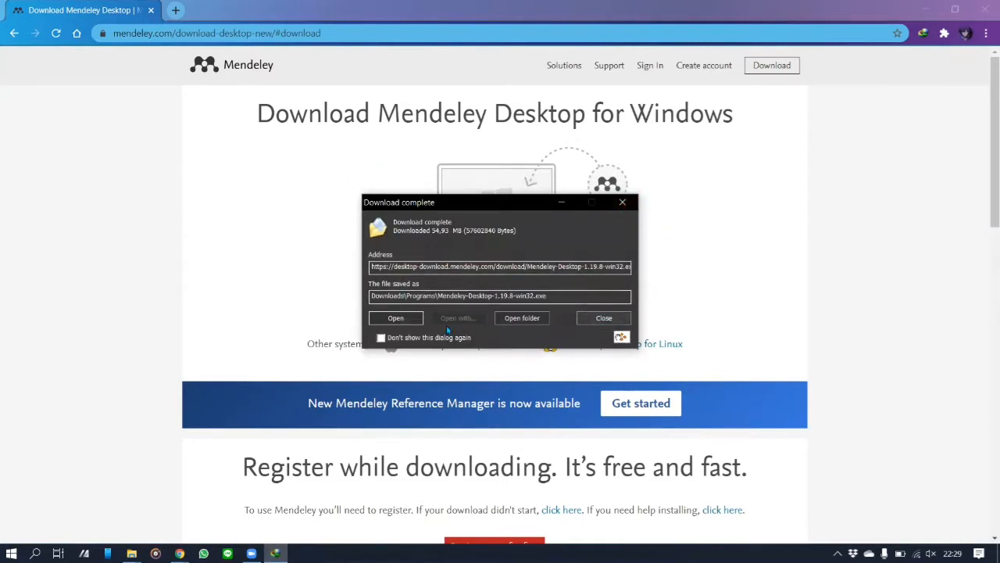
click(590, 319)
click(131, 554)
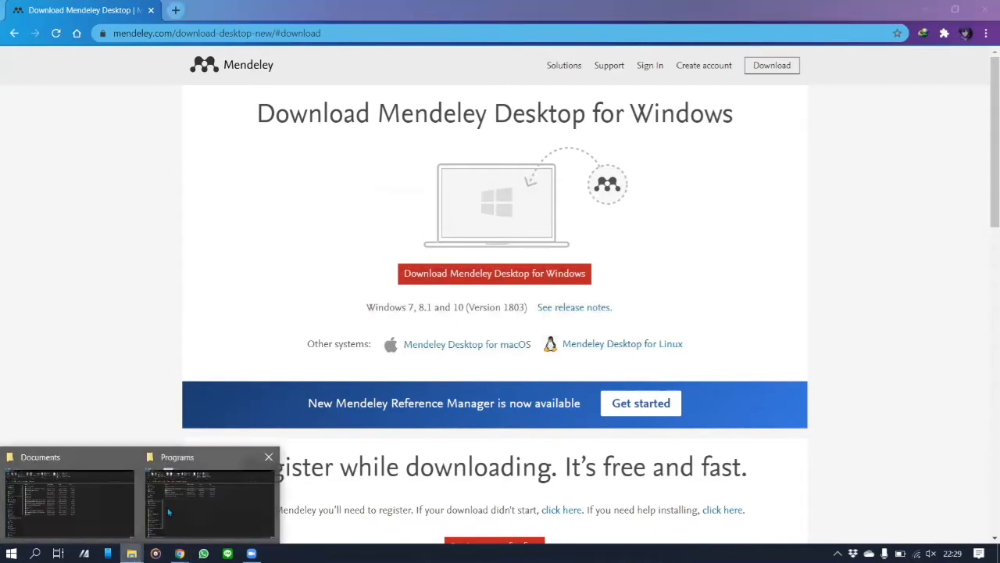
click(181, 503)
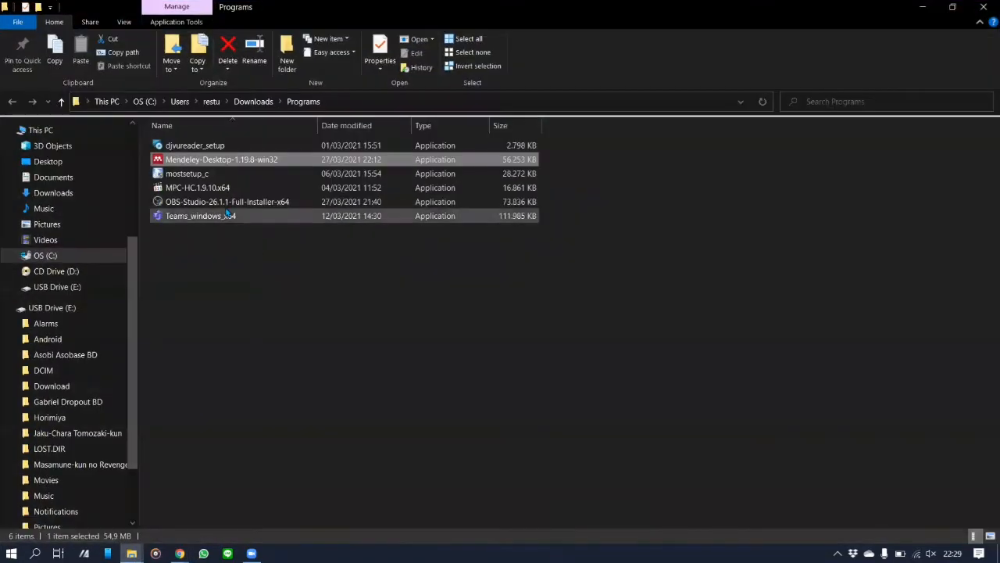
Step: Run Mendeley-Desktop-1.19.8-win32 as administrator to start its setup wizard
double_click(224, 158)
right_click(225, 159)
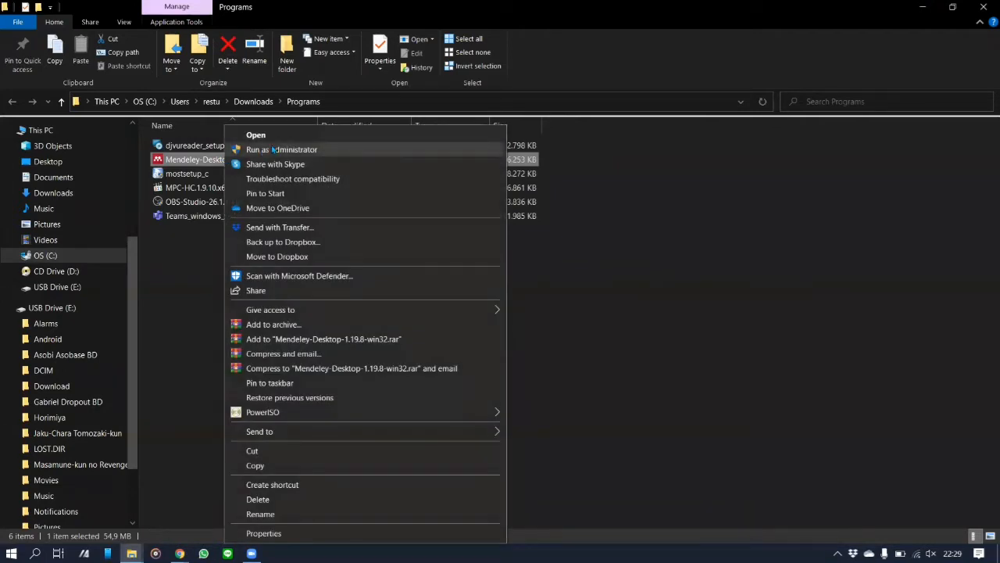
click(275, 149)
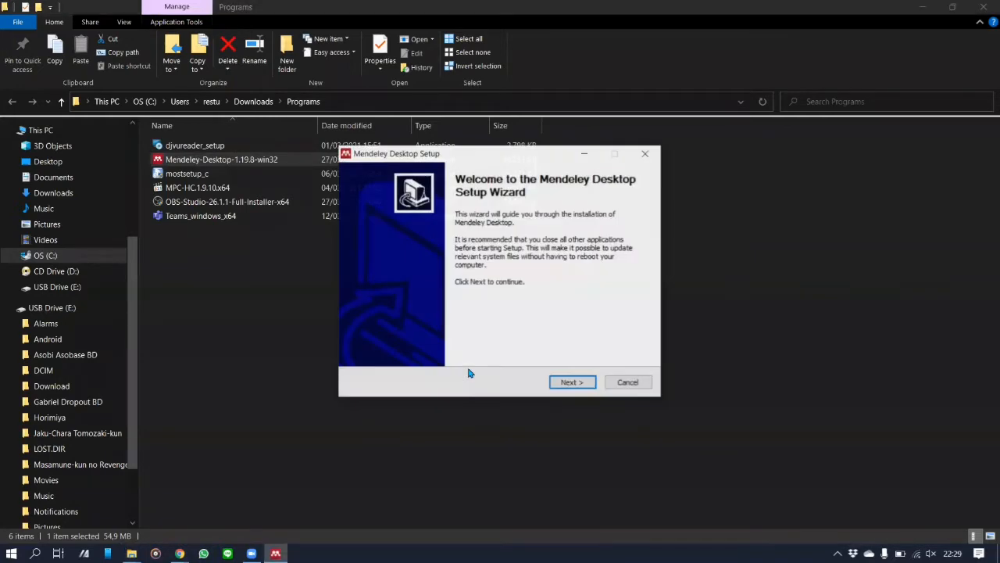
Step: Install Mendeley Desktop with the default location and Start Menu folder, then launch it
click(562, 387)
click(571, 390)
click(570, 384)
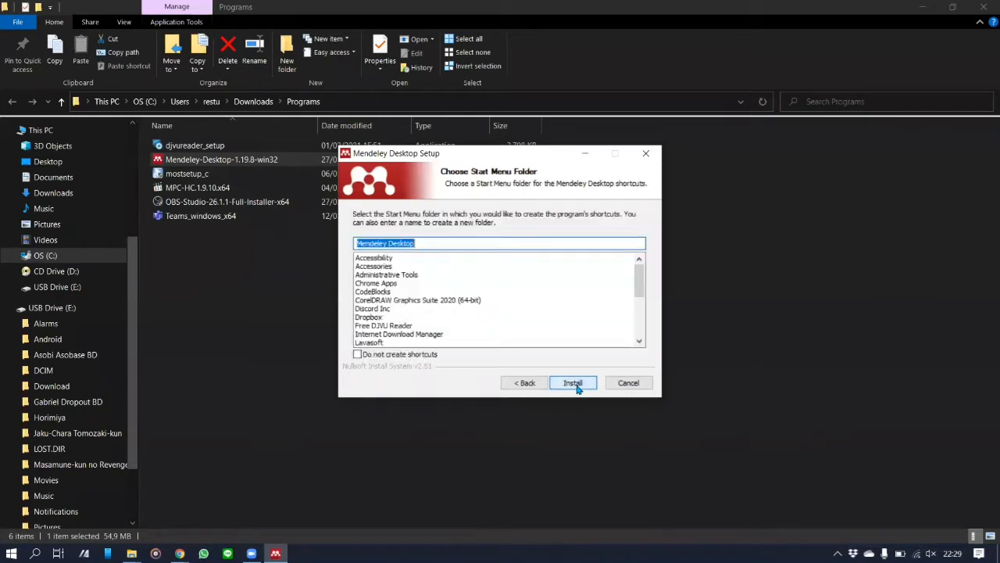
click(573, 383)
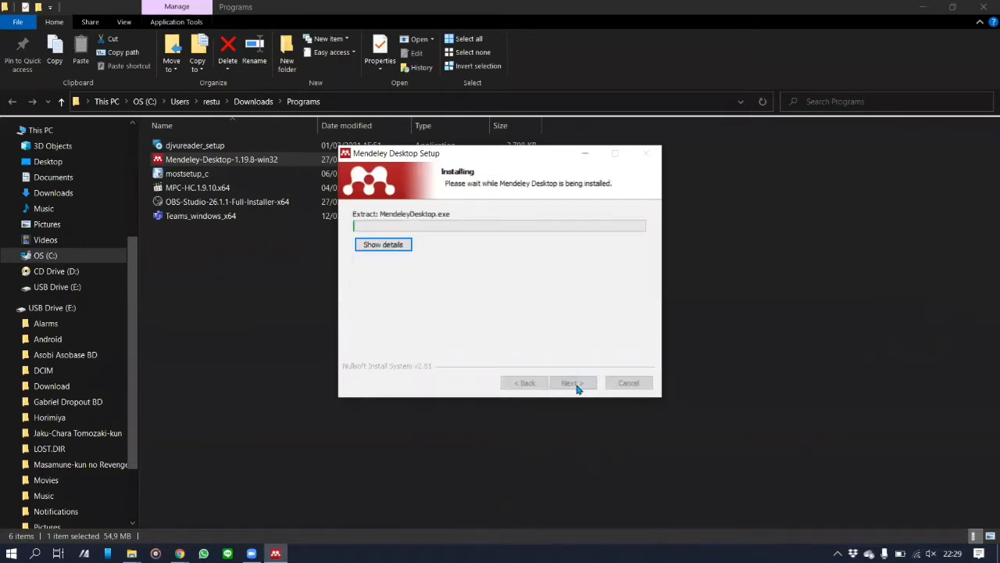
click(922, 7)
click(923, 7)
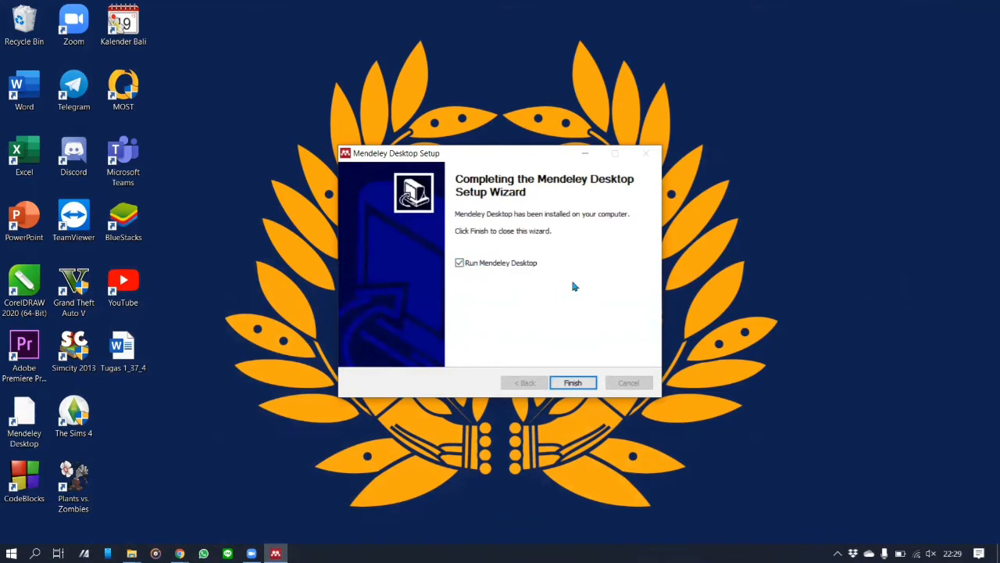
click(574, 383)
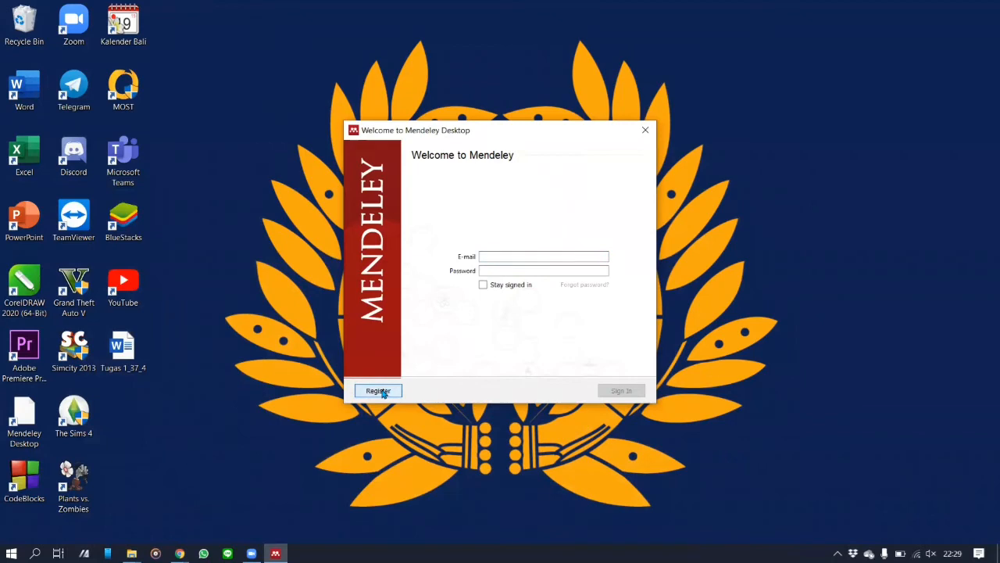
Step: Close the Mendeley registration browser tab and return to the sign-in window
click(379, 391)
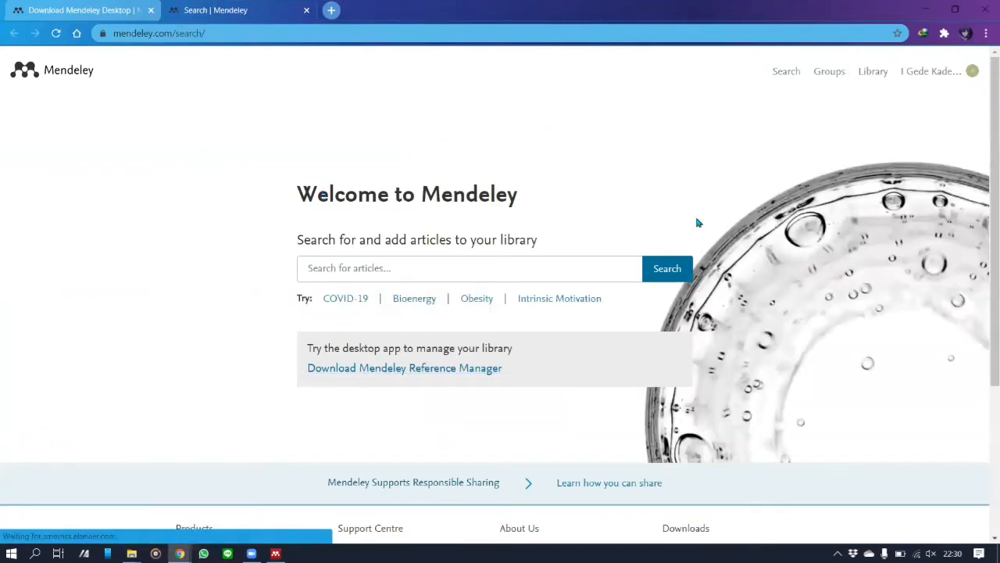
middle_click(268, 17)
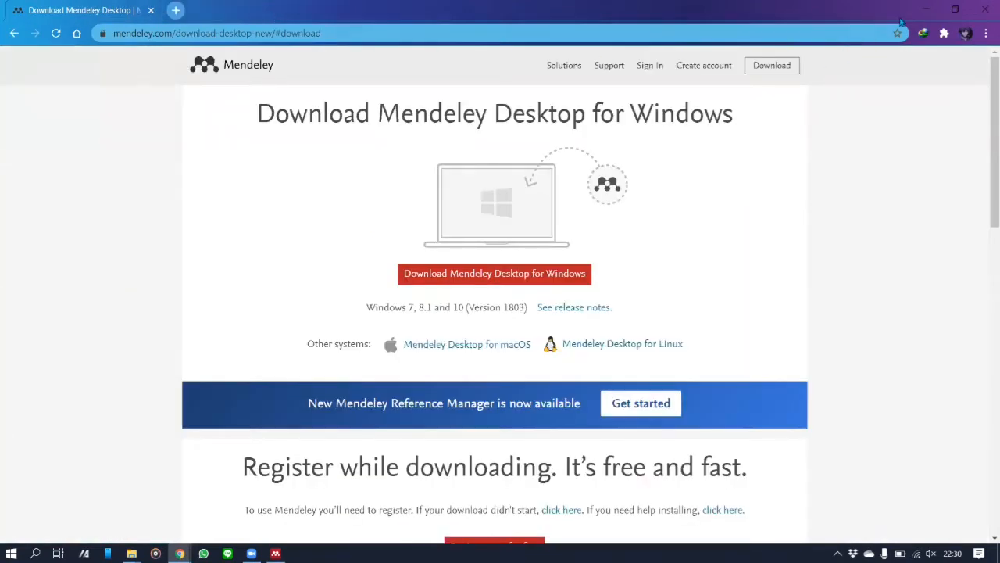
click(921, 11)
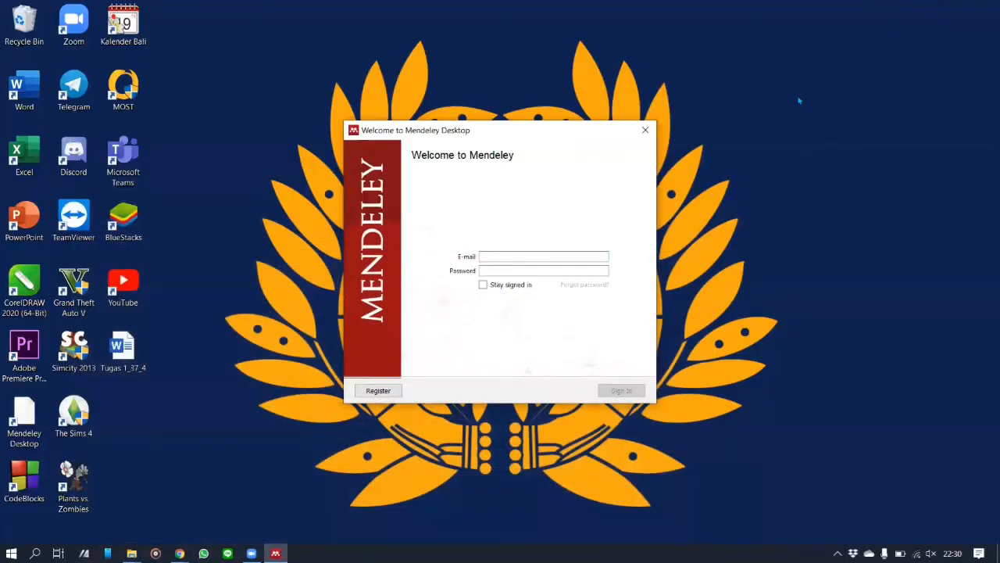
Step: Enter the account e-mail and password and sign in to Mendeley
click(525, 255)
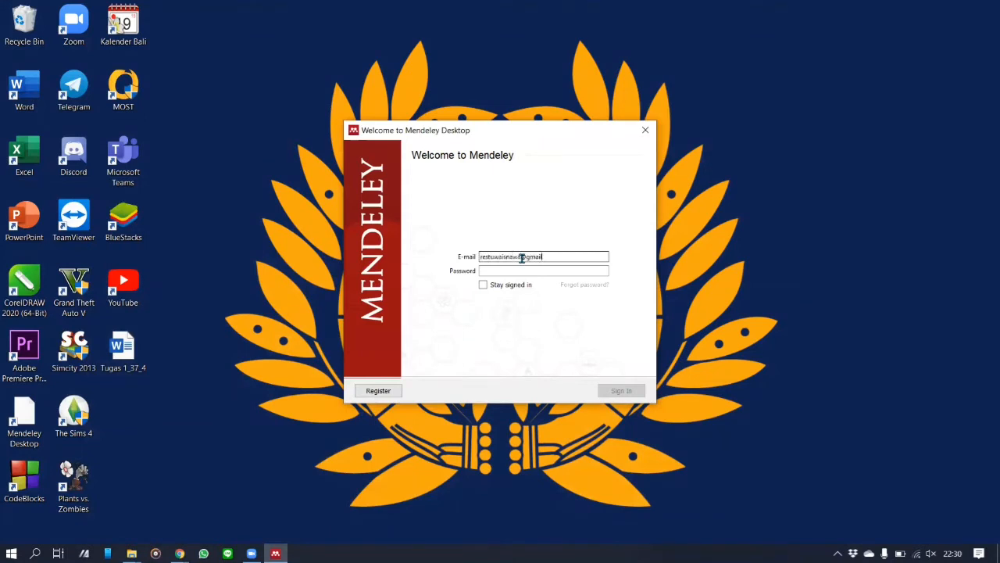
click(522, 271)
text(•)
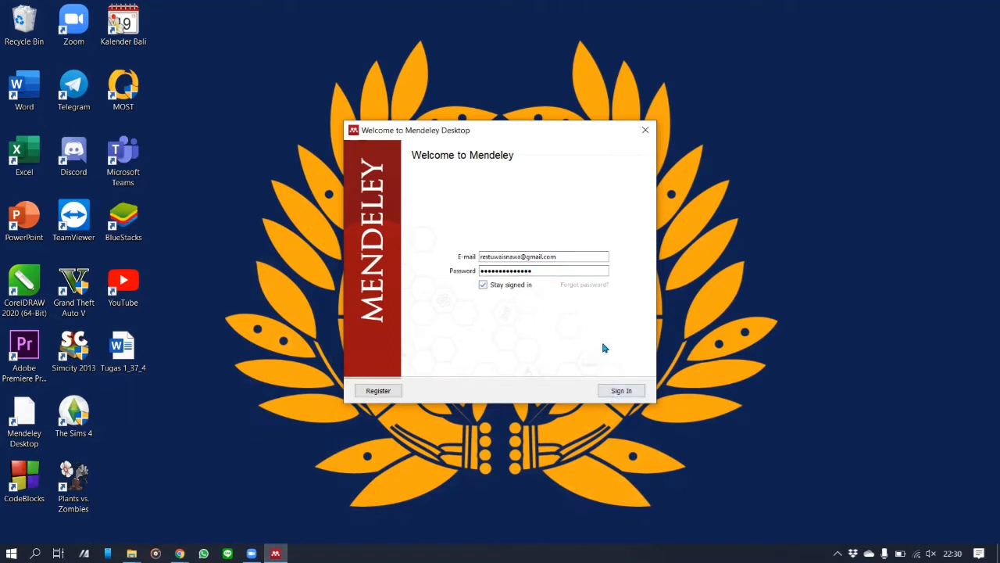
click(626, 389)
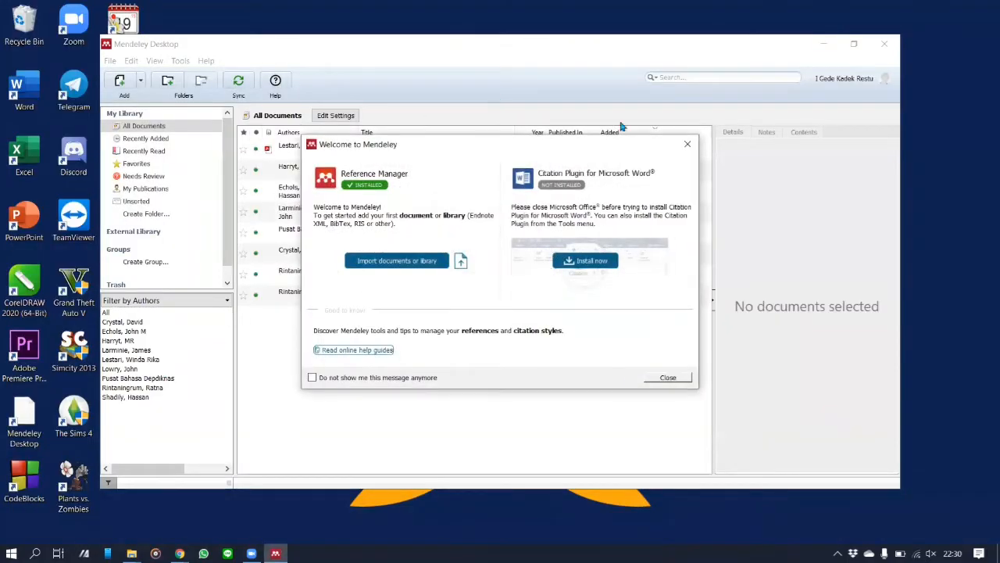
Step: Dismiss the welcome dialog and tour tip, then import the Gauss elimination PDF via Add Files
click(668, 377)
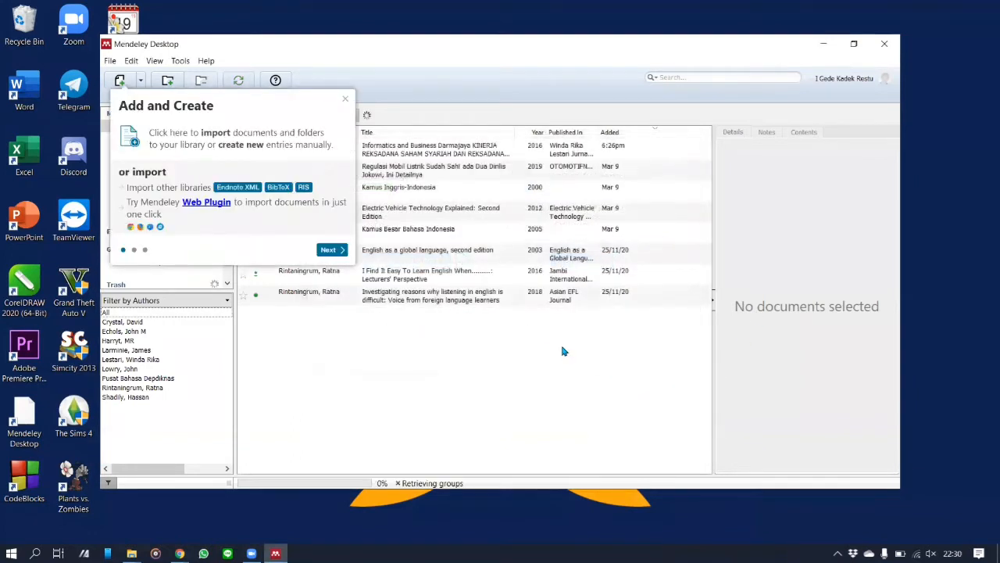
click(344, 106)
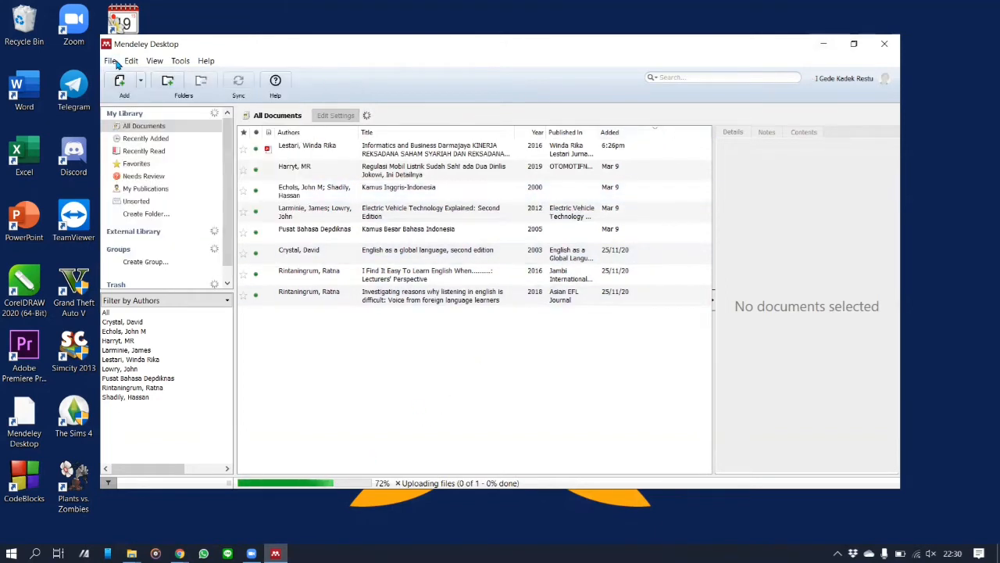
click(140, 81)
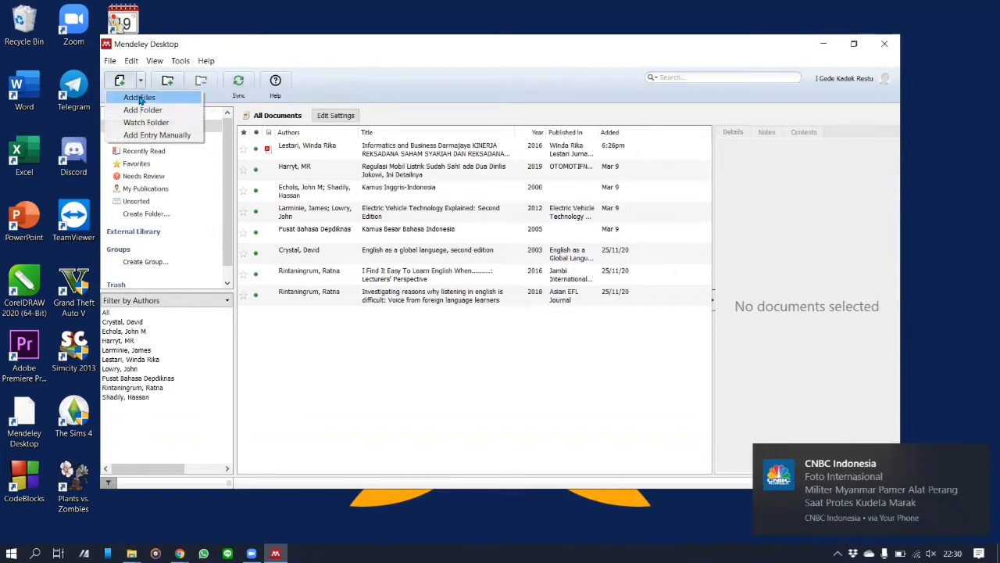
click(139, 97)
click(317, 262)
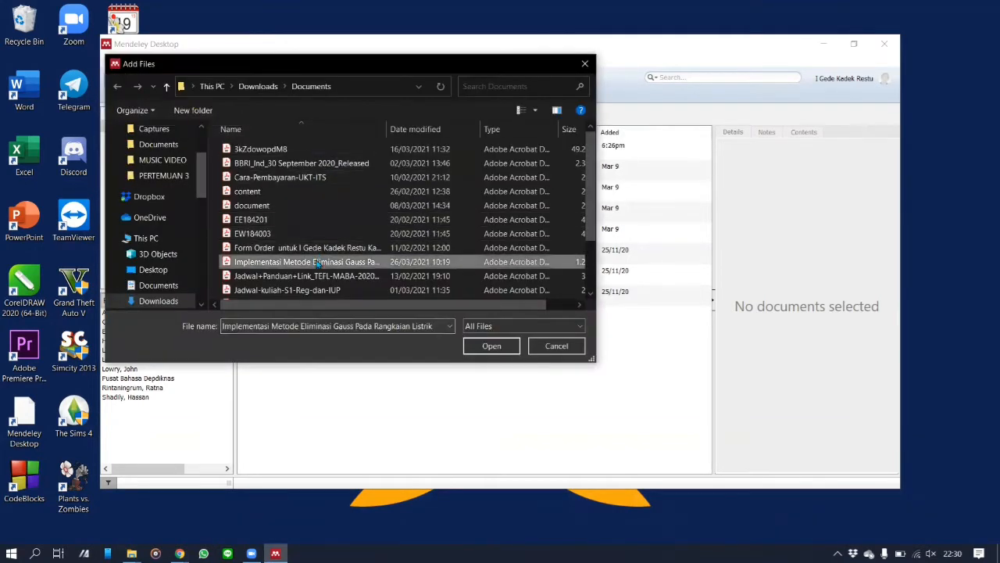
click(491, 346)
Step: Review the imported 2017 JITEKH article's details in the library
click(338, 322)
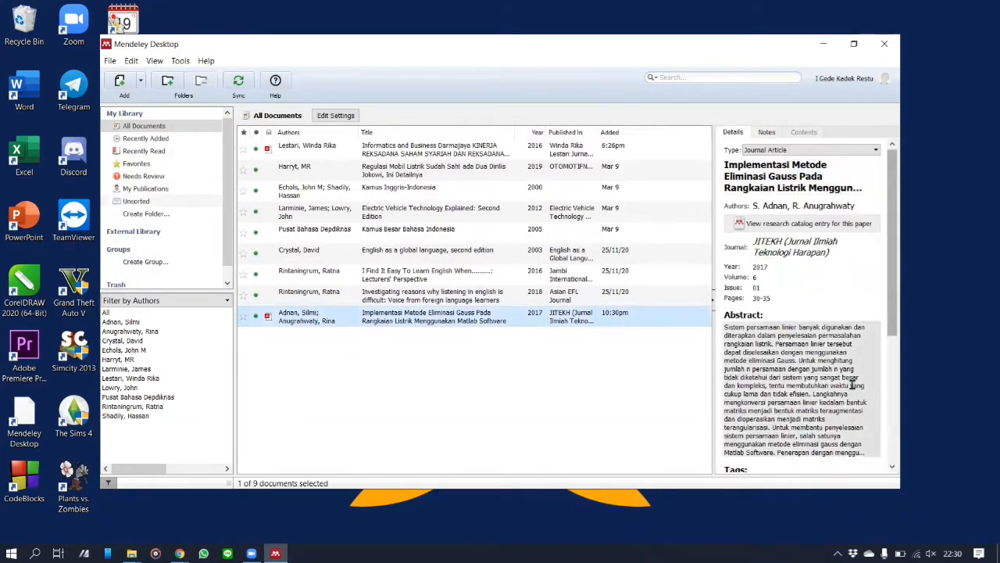
click(513, 382)
click(126, 89)
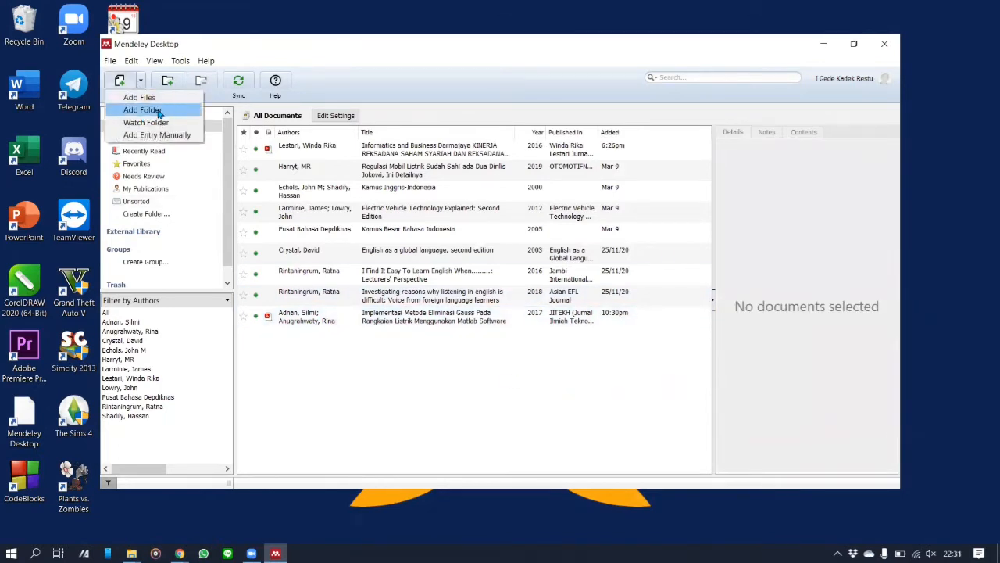
Step: Start a manual Journal Article entry titled 'Judul artikel'
click(159, 137)
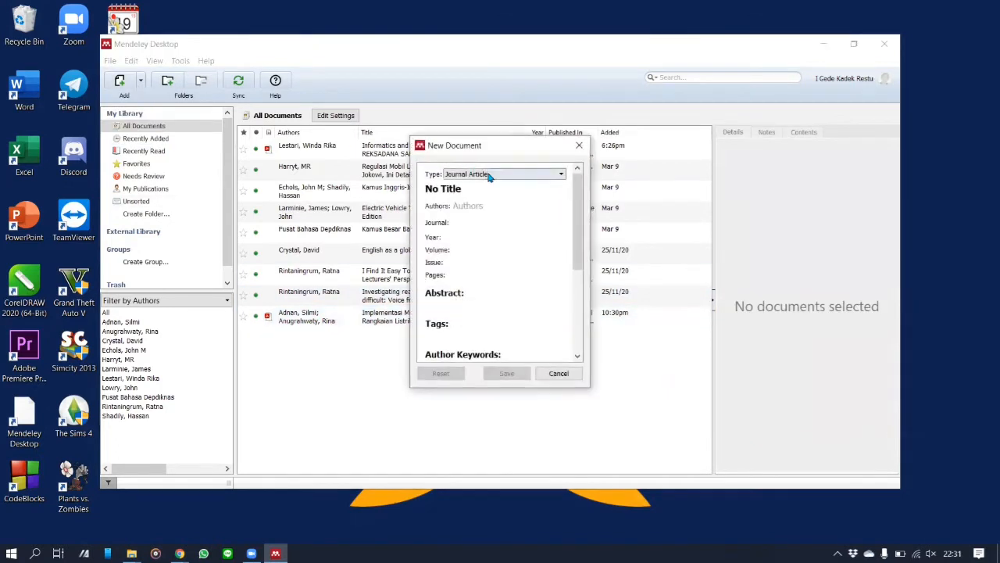
click(497, 173)
scroll(503, 236, down, 3)
scroll(506, 248, up, 4)
click(497, 175)
click(483, 191)
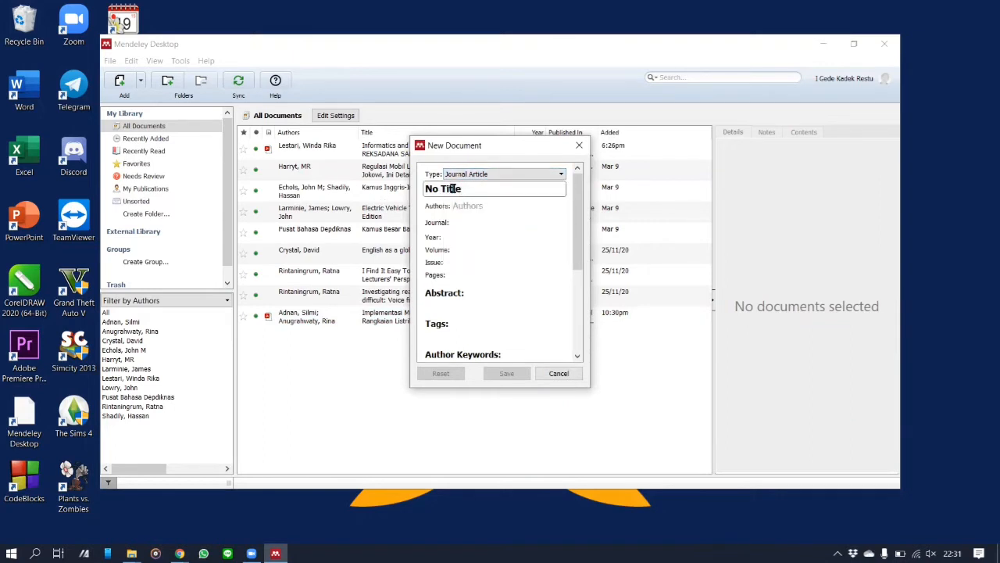
key(BackSpace)
key(BackSpace)
key(BackSpace)
key(BackSpace)
key(BackSpace)
key(BackSpace)
text(Judul artikel)
Step: Enter the author's name, journal 'Nama Jurnal', year 2012, volume 2, issue 11 and pages 108-111
click(468, 205)
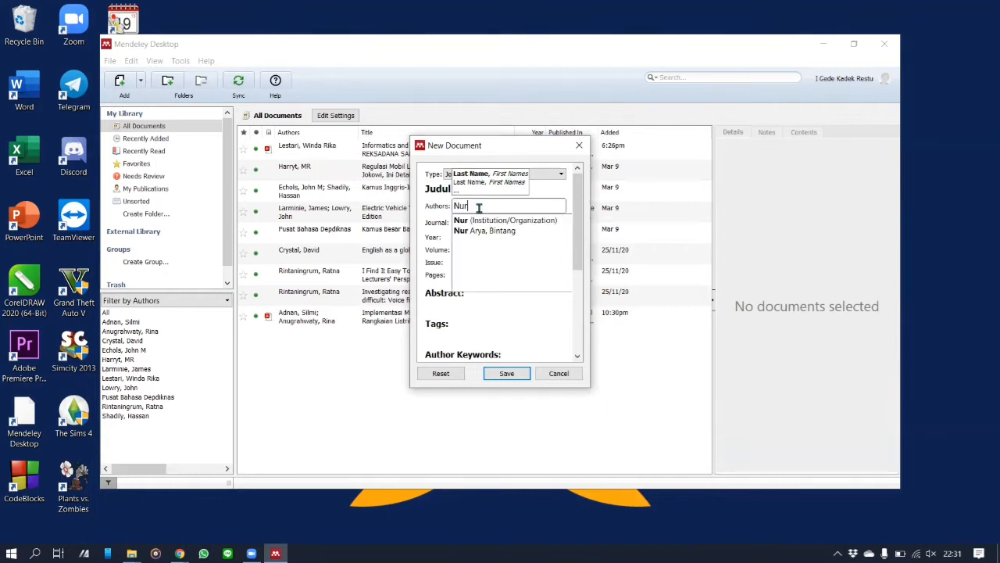
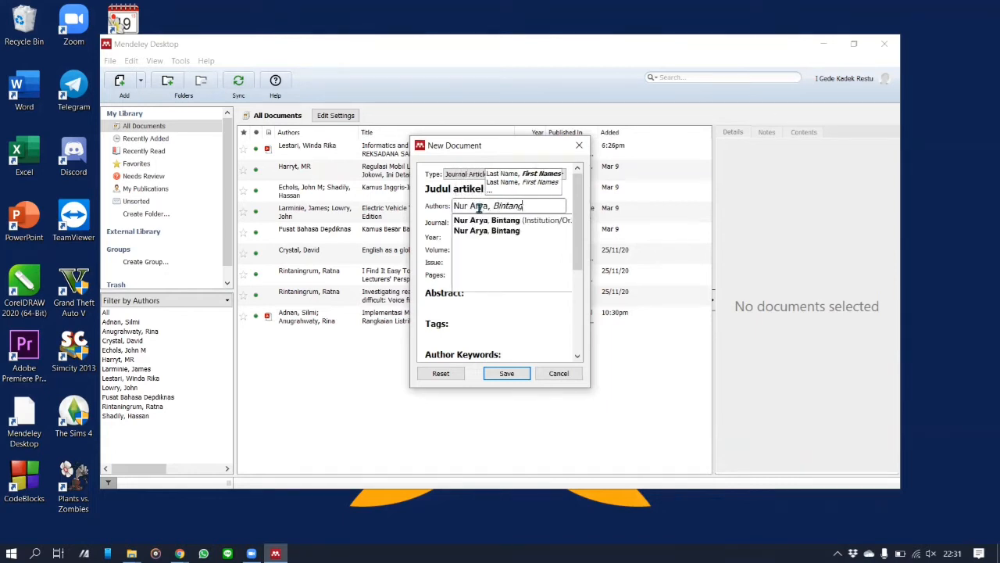
click(492, 225)
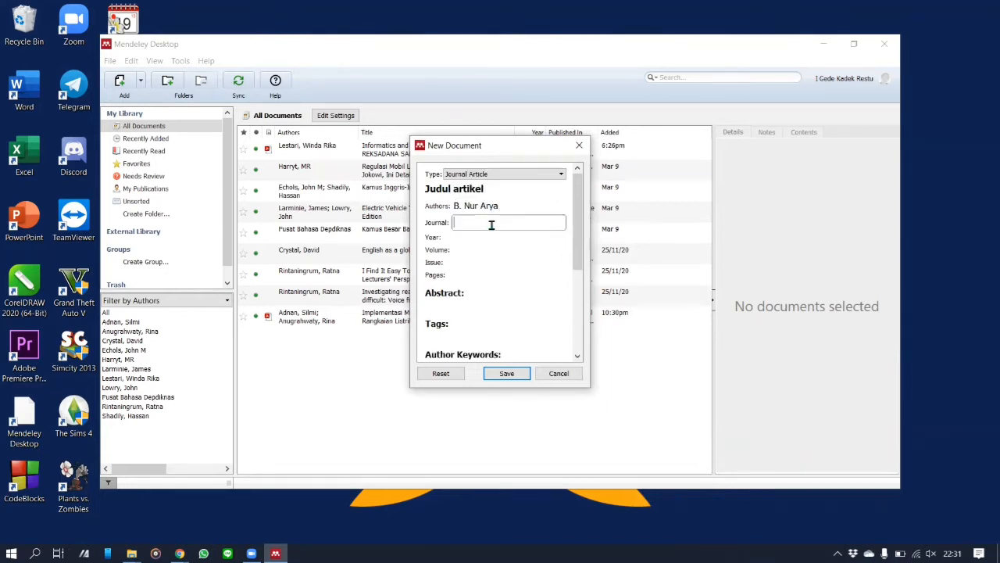
text(Nama Jurnal)
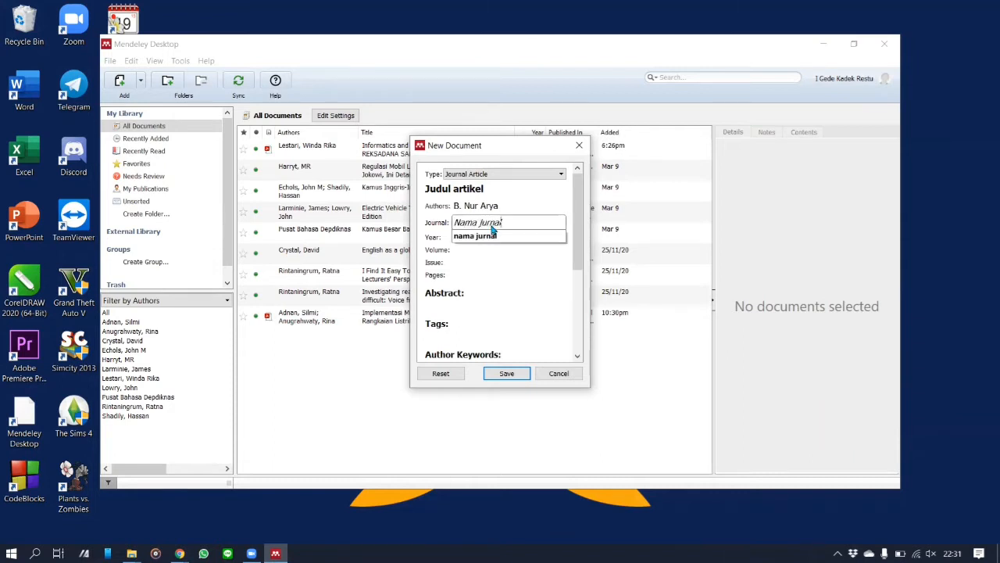
click(466, 237)
click(474, 250)
text(2)
click(473, 262)
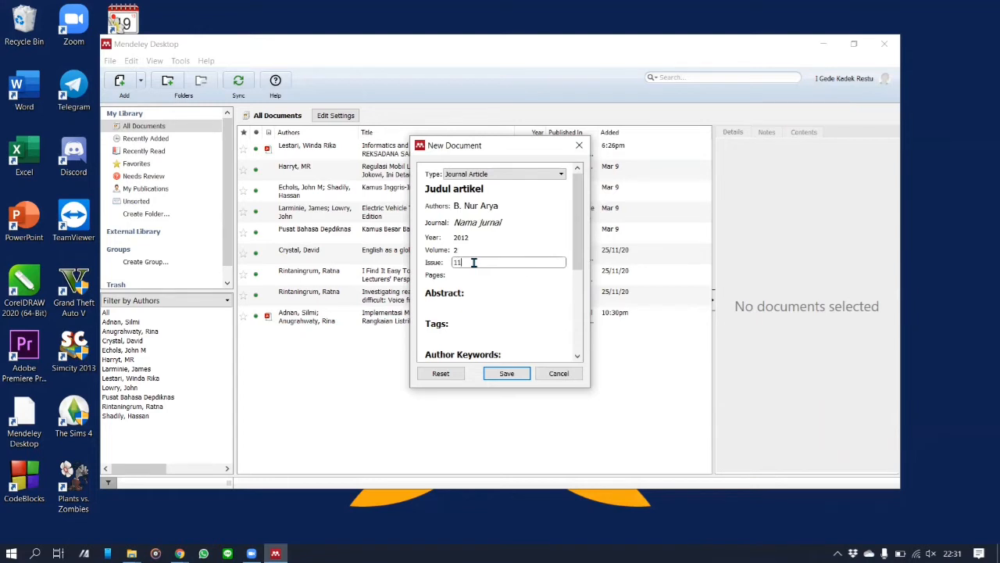
click(474, 276)
text(108-111)
click(464, 305)
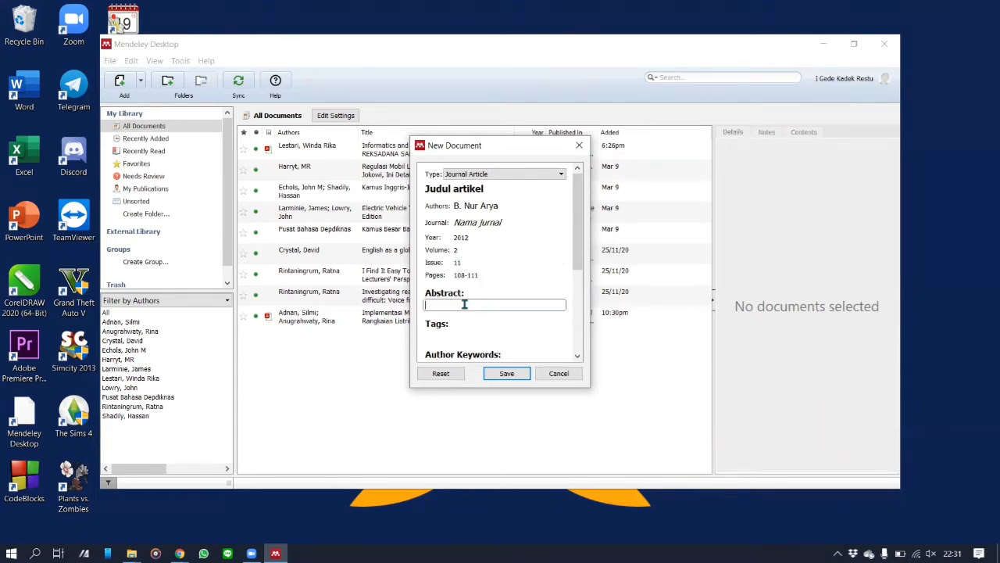
Step: Save the new 'Judul artikel' entry to the Mendeley library
scroll(461, 297, down, 2)
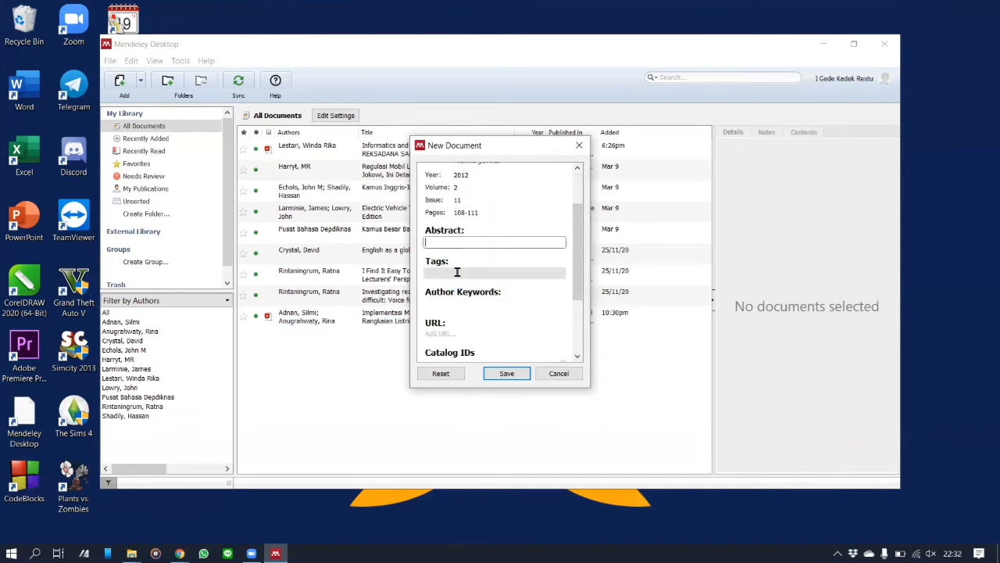
click(462, 302)
scroll(465, 297, down, 3)
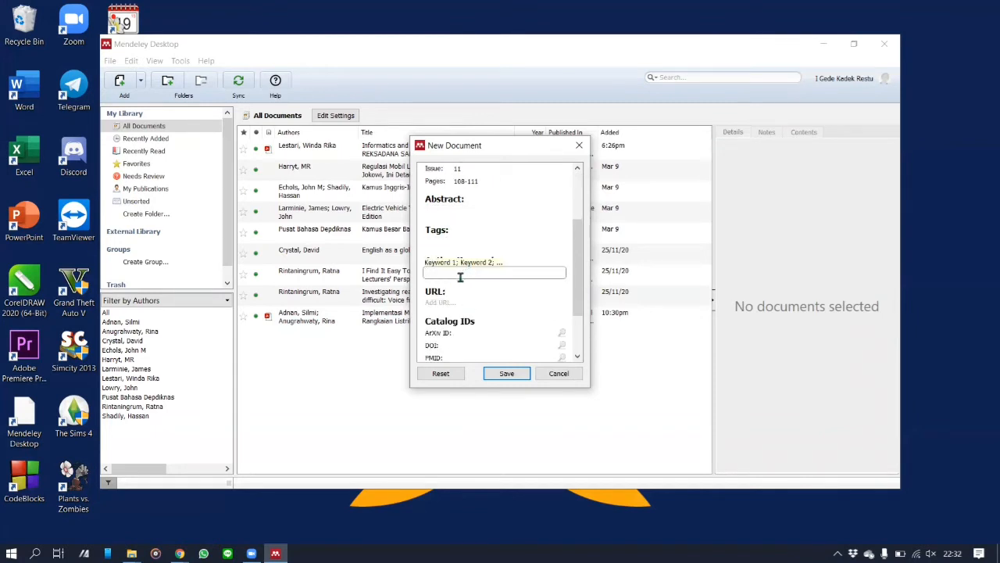
click(448, 241)
scroll(467, 258, down, 1)
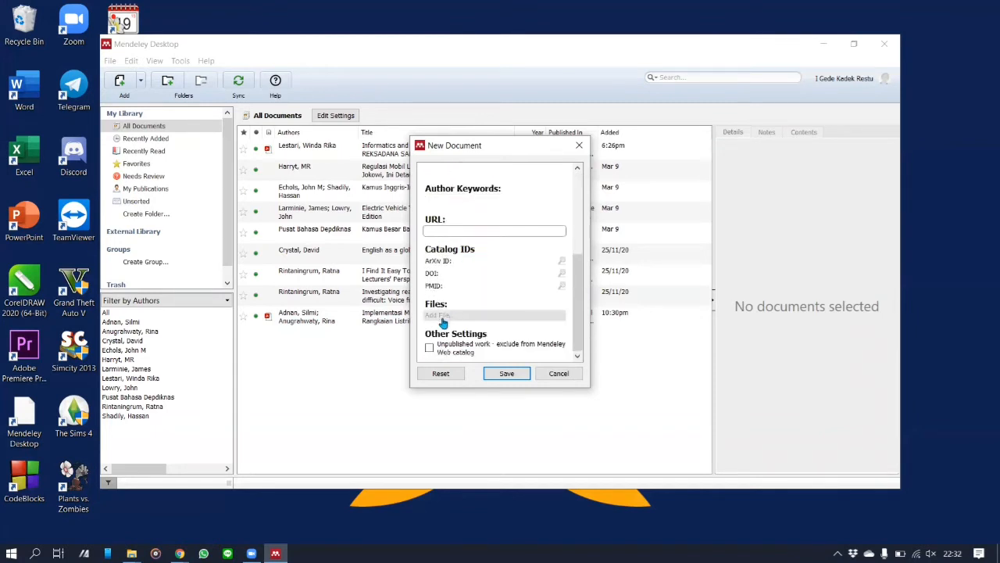
click(507, 373)
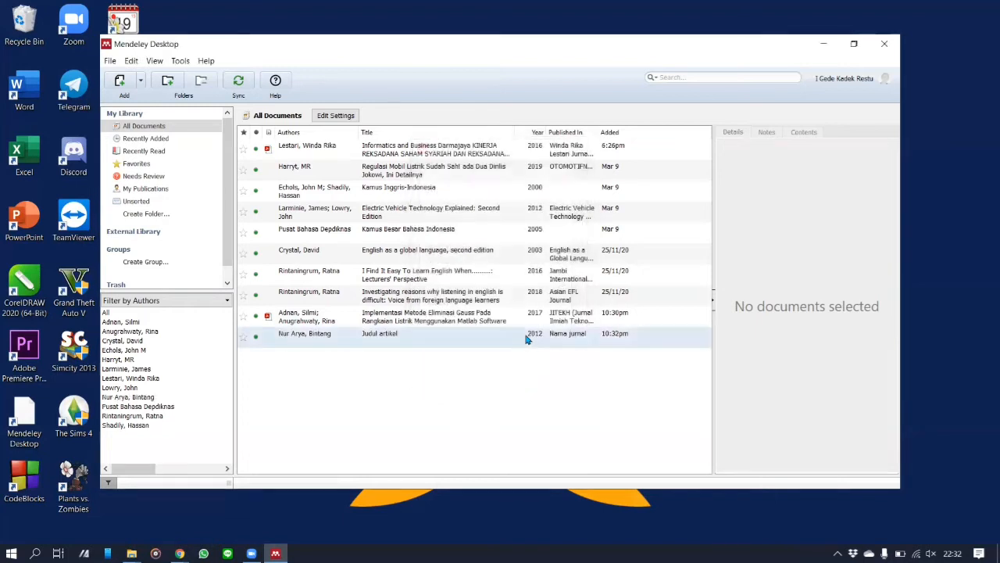
click(351, 398)
click(180, 62)
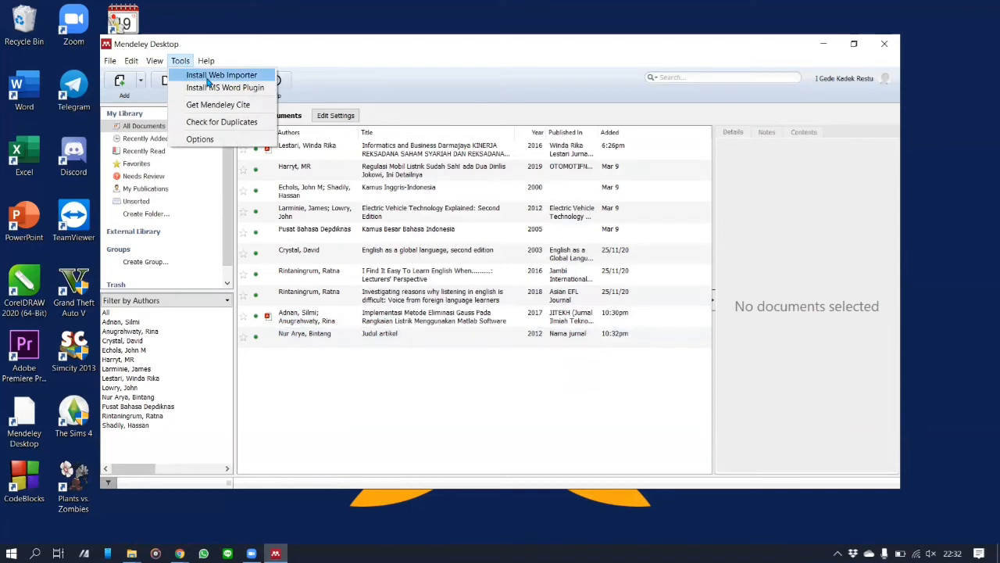
Step: Install the Mendeley Web Importer extension in Chrome from Mendeley's Tools menu
click(205, 75)
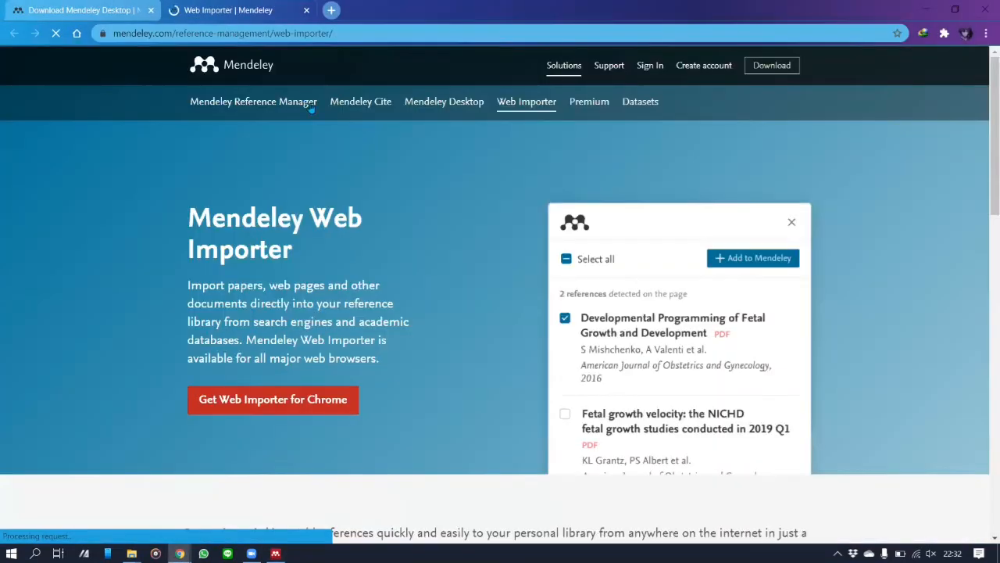
click(304, 406)
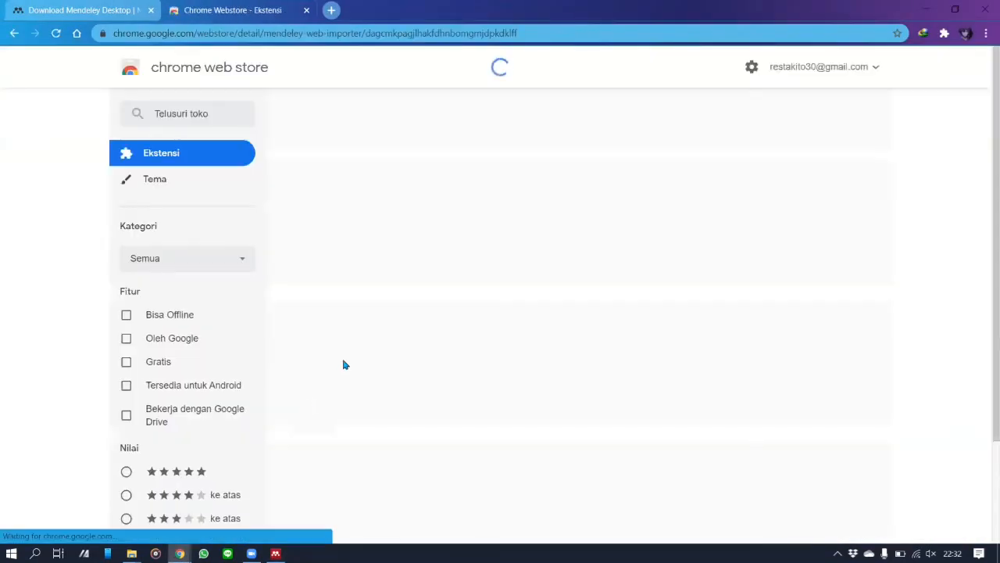
click(738, 159)
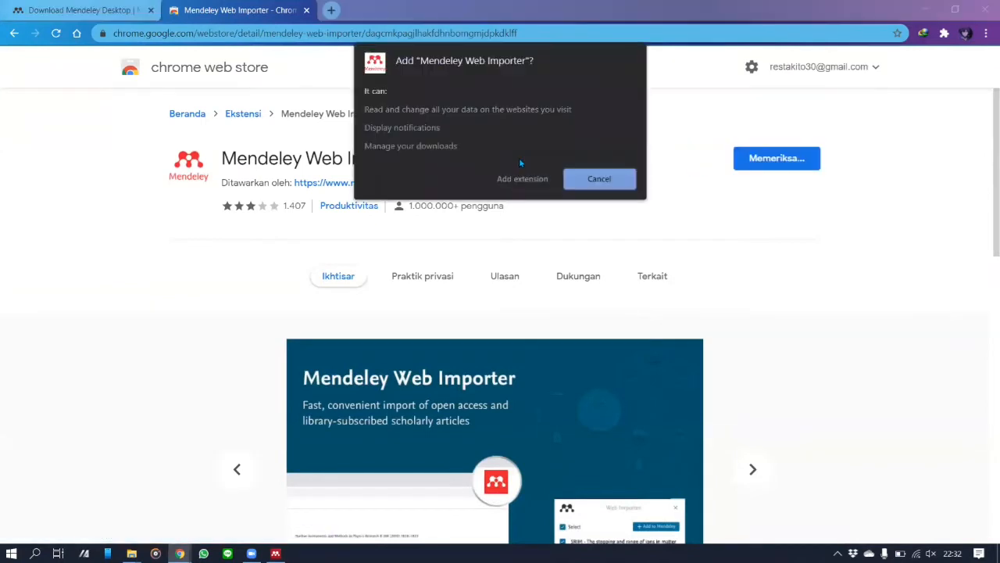
click(520, 180)
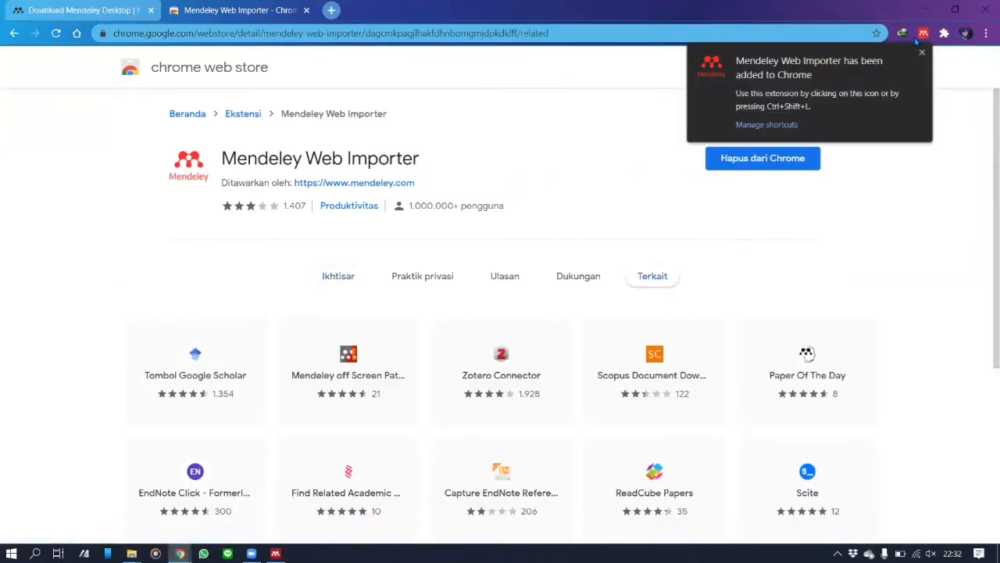
click(921, 54)
Step: Pin Mendeley Web Importer to Chrome's toolbar and return to the Jurnal Obsesi article window
click(986, 34)
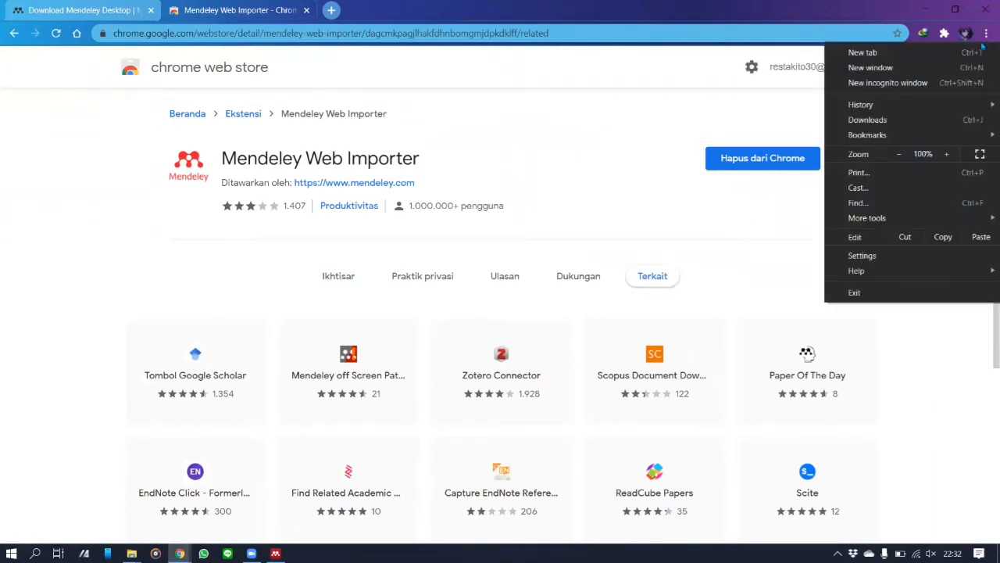
click(943, 33)
click(944, 33)
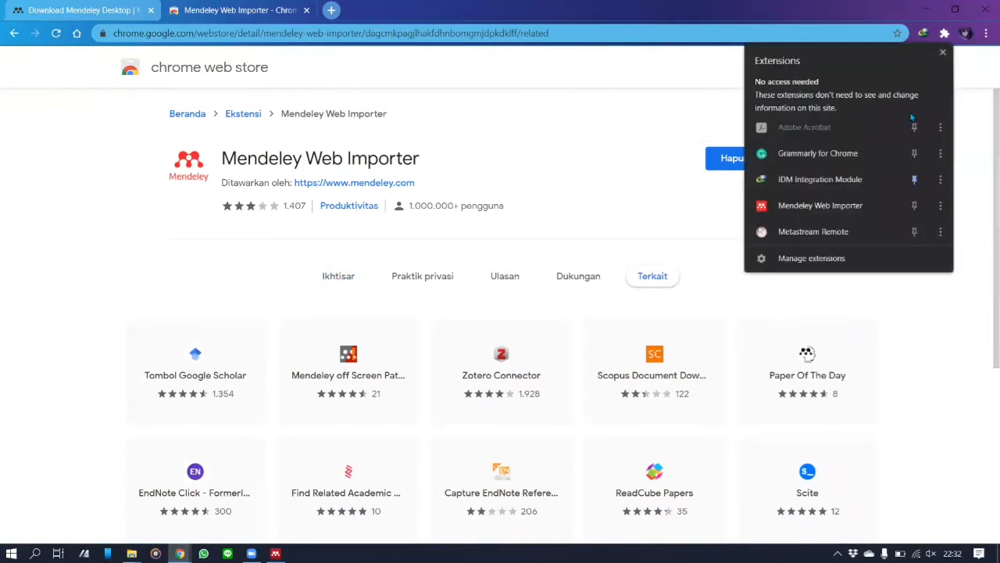
click(914, 204)
click(657, 138)
mouse_move(180, 553)
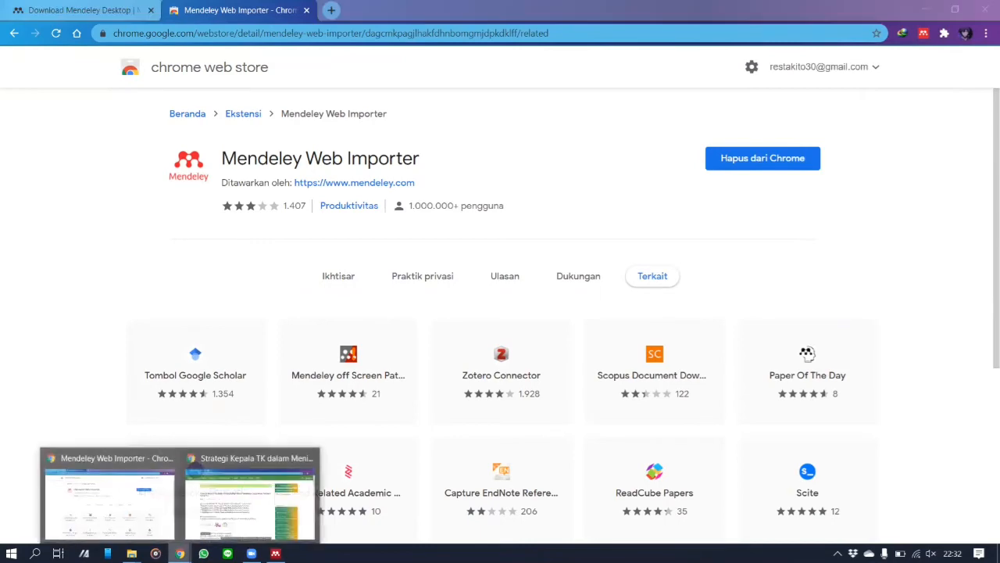
click(250, 504)
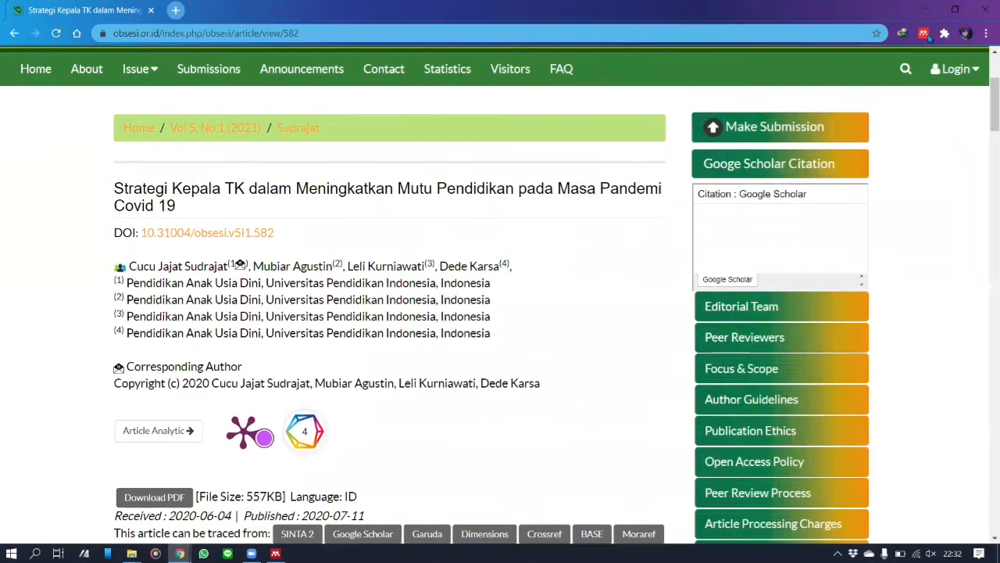
Step: Scroll to the top of the Jurnal Obsesi article and reload the page
scroll(974, 68, up, 3)
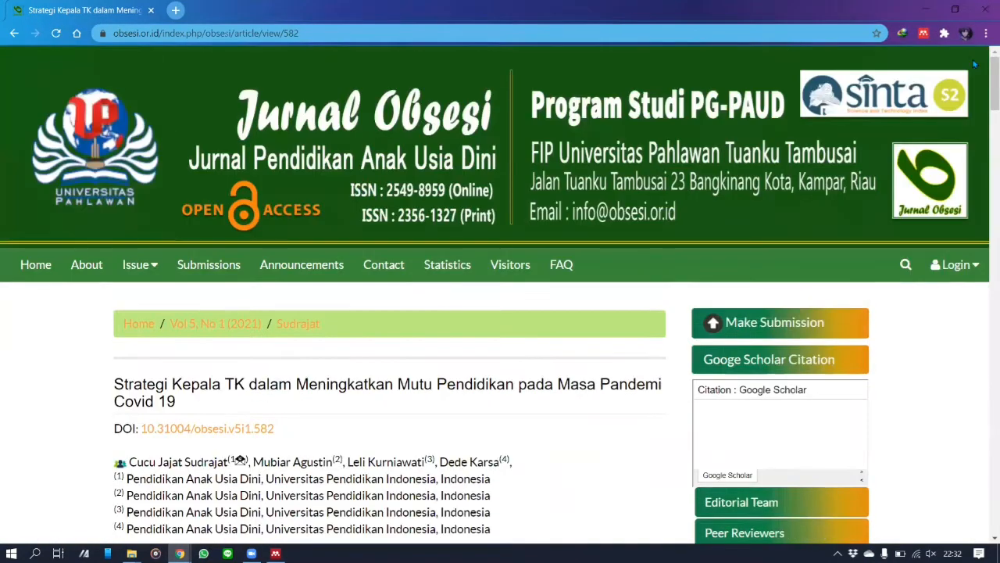
click(56, 33)
Step: Sign in to Web Importer and add the Jurnal Obsesi Covid 19 article with its PDF to Mendeley
click(923, 34)
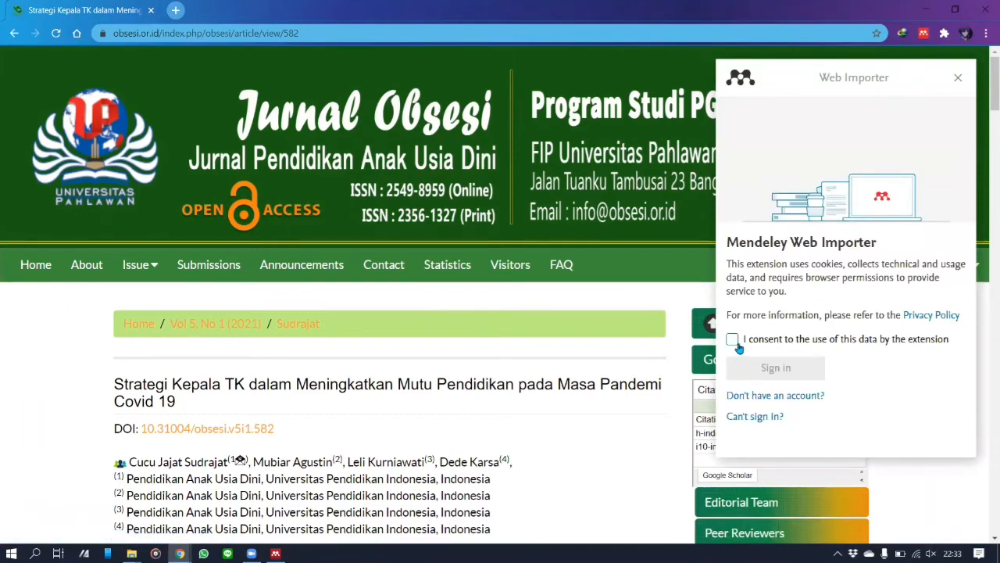
click(732, 338)
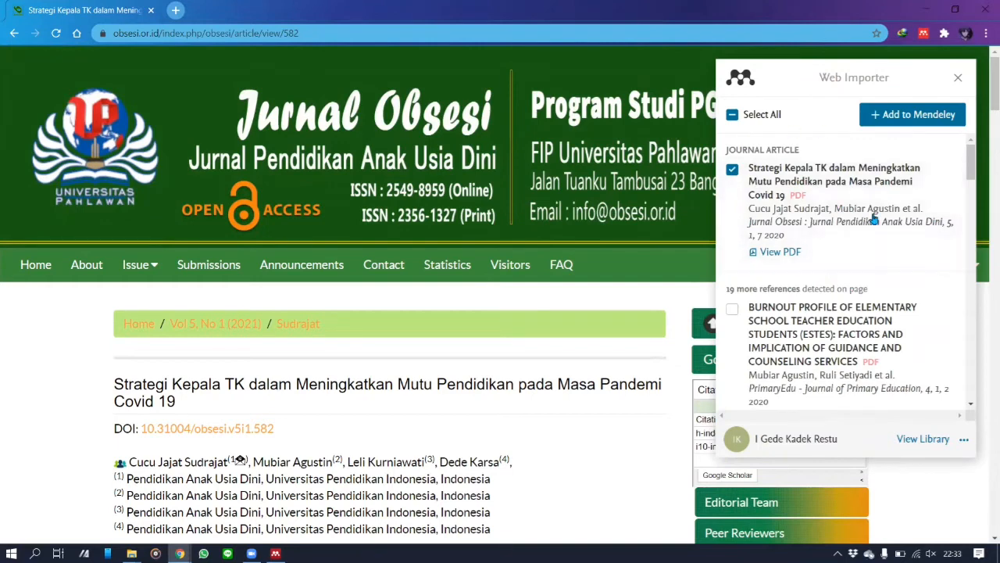
click(731, 172)
click(732, 172)
click(895, 125)
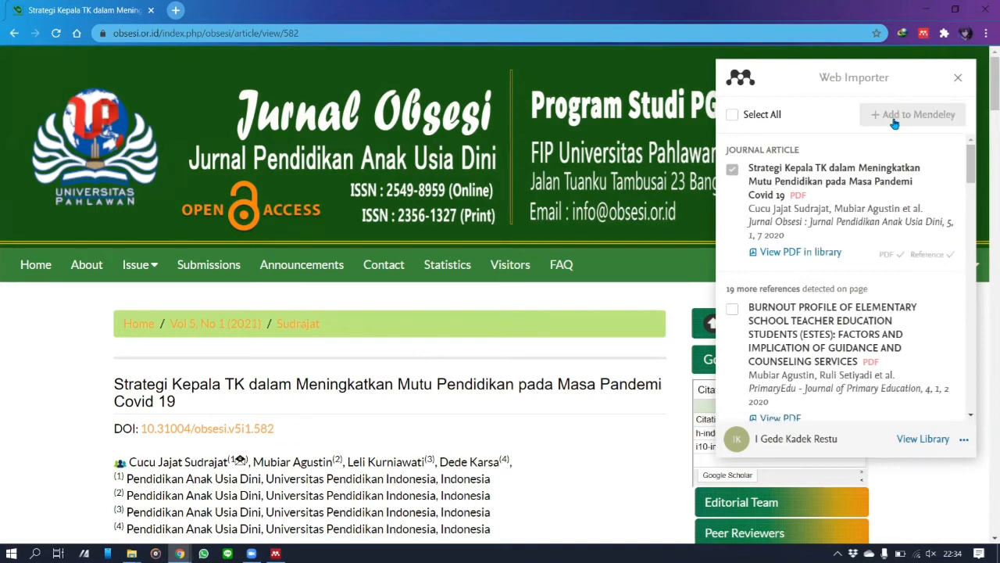
click(275, 553)
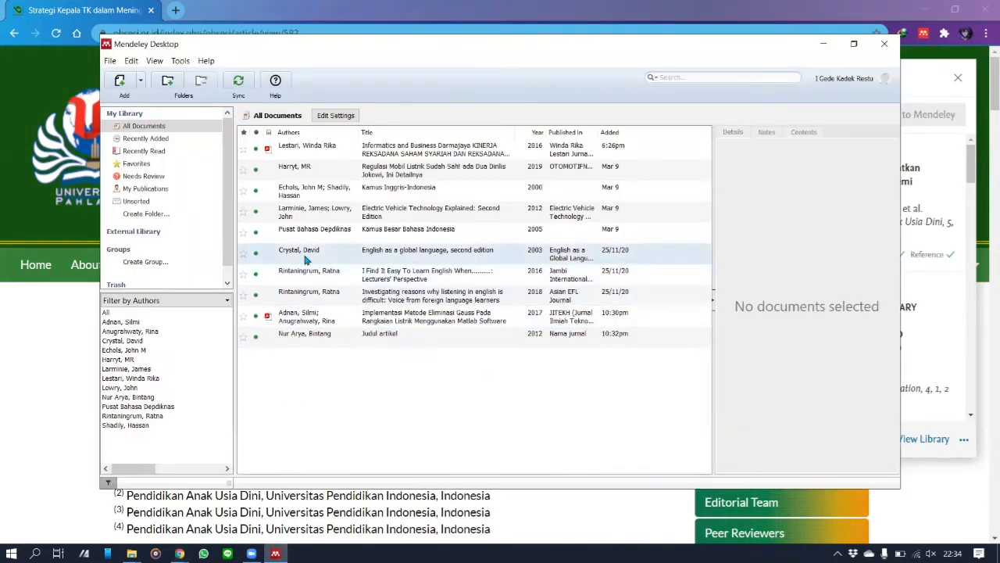
Step: Sync Mendeley Desktop and check the details of the imported 2020 Sudrajat Jurnal Obsesi article
click(239, 82)
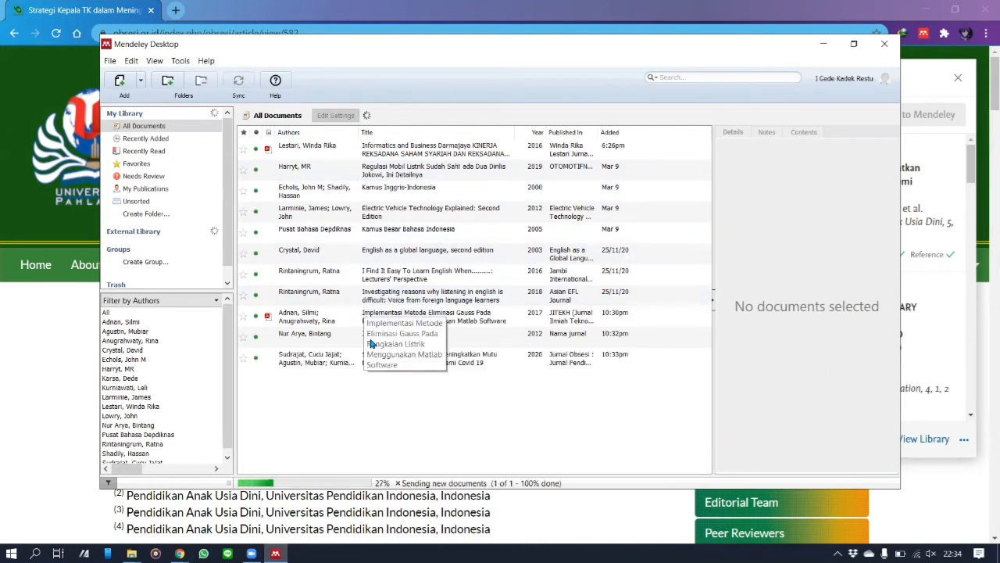
click(319, 364)
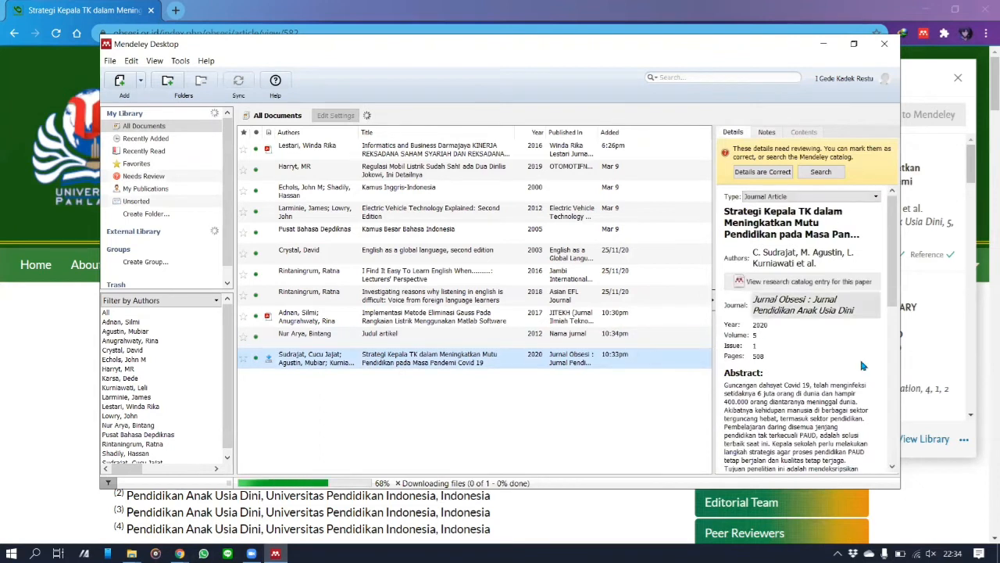
click(554, 434)
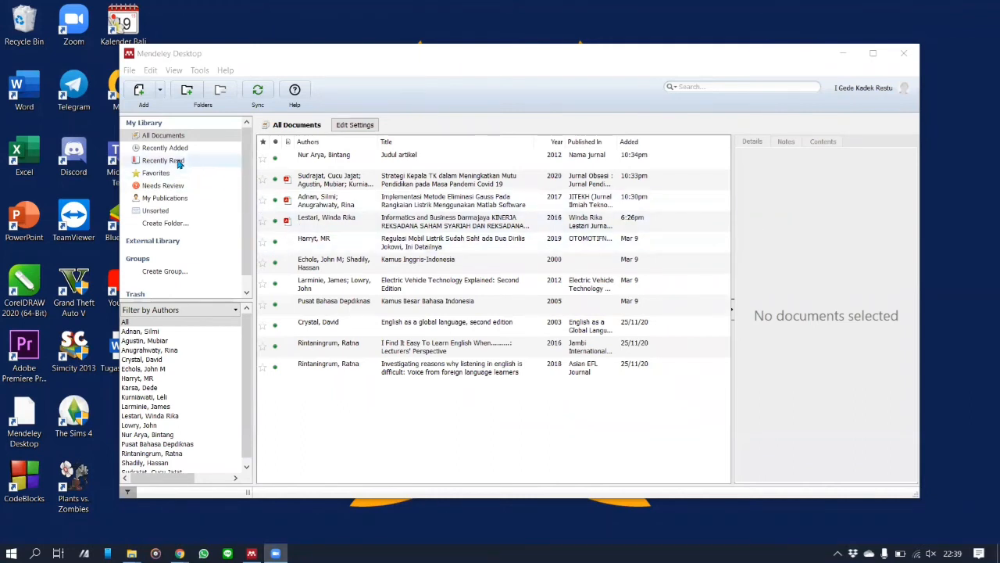
Step: Install the Citation Plugin for Microsoft Word, confirm the notice, and close Mendeley Desktop
click(199, 70)
click(187, 96)
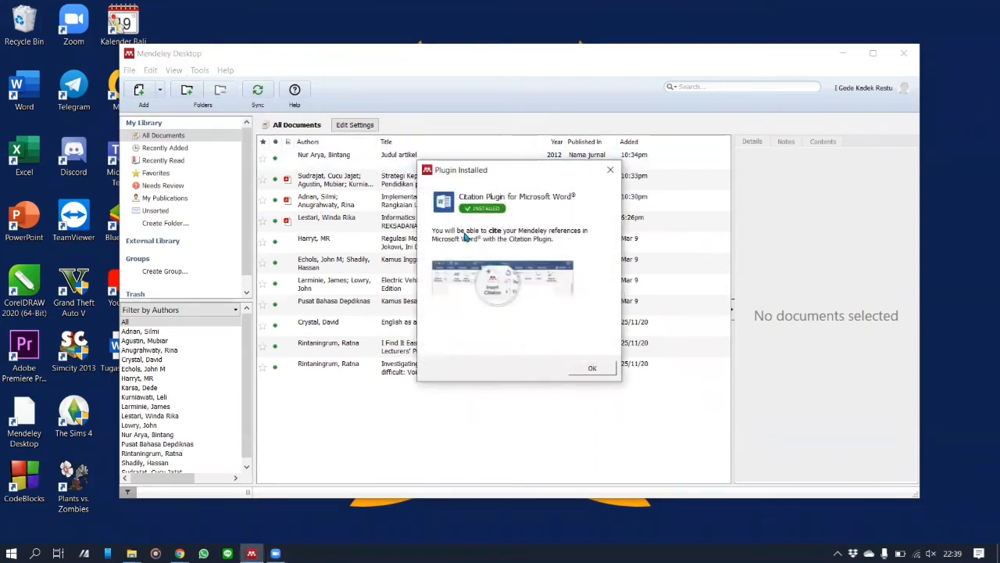
click(594, 370)
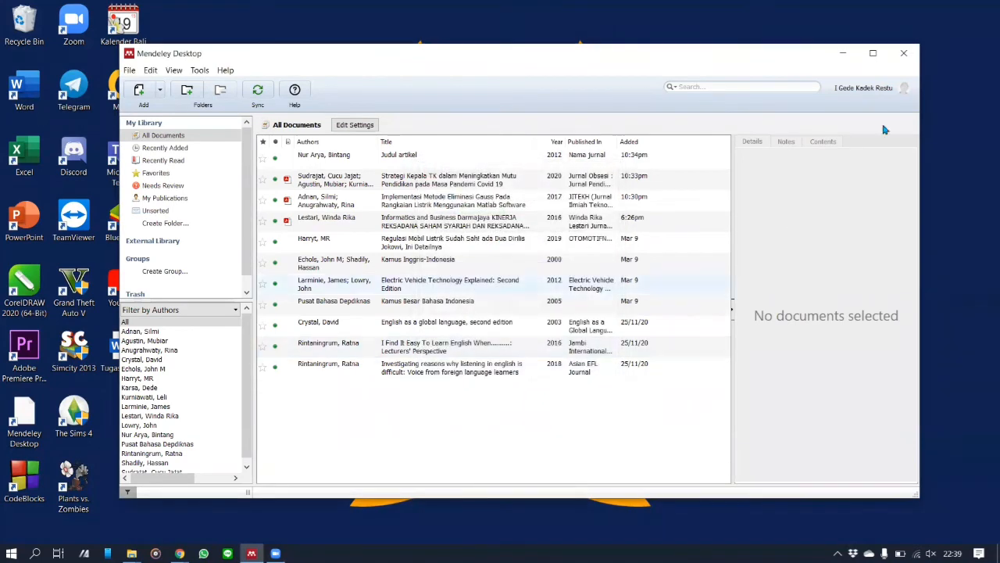
click(904, 53)
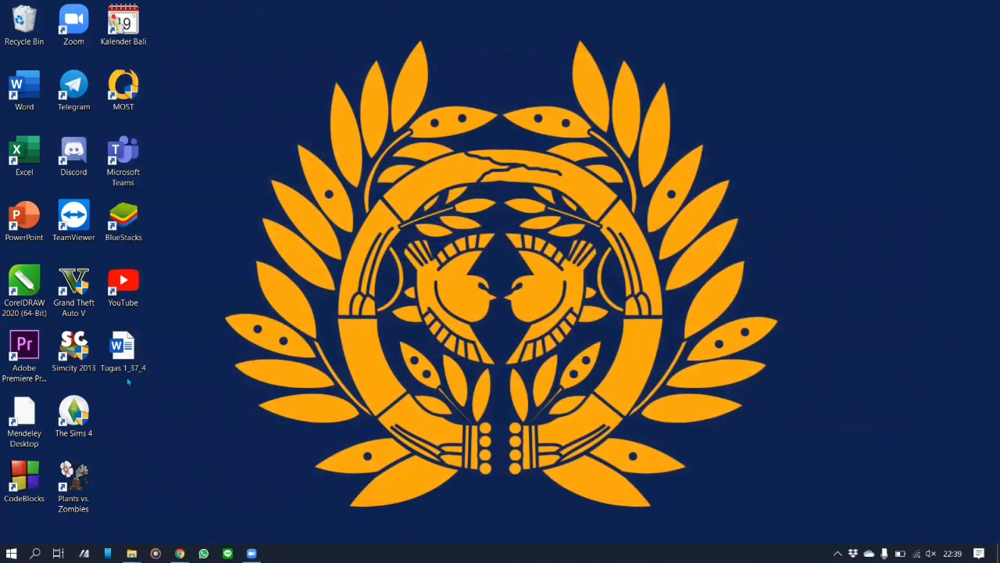
Step: Open the Tugas 1_37_4 essay and insert a Mendeley citation after 'instan.' in the first paragraph
double_click(123, 349)
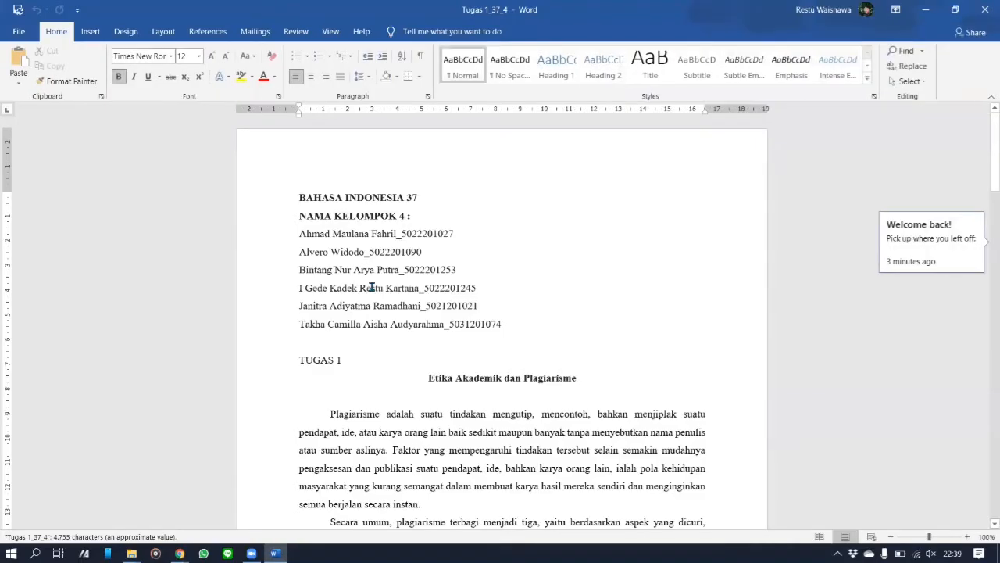
scroll(379, 308, down, 3)
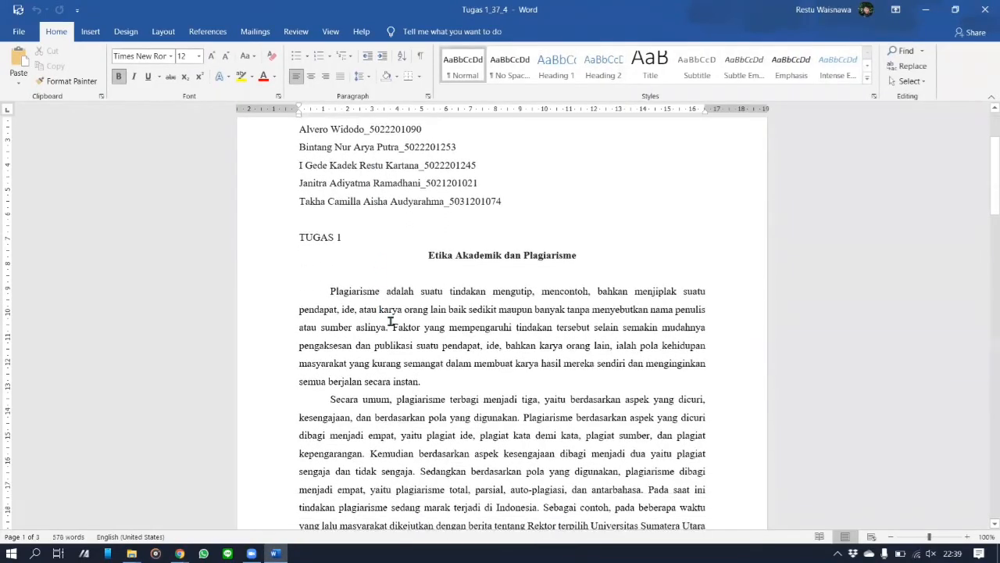
click(424, 379)
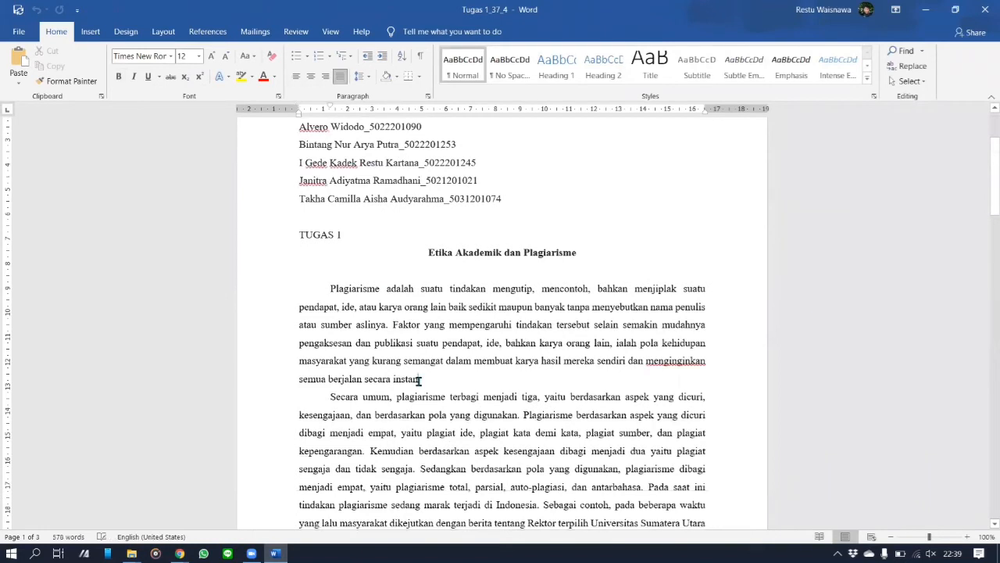
click(216, 34)
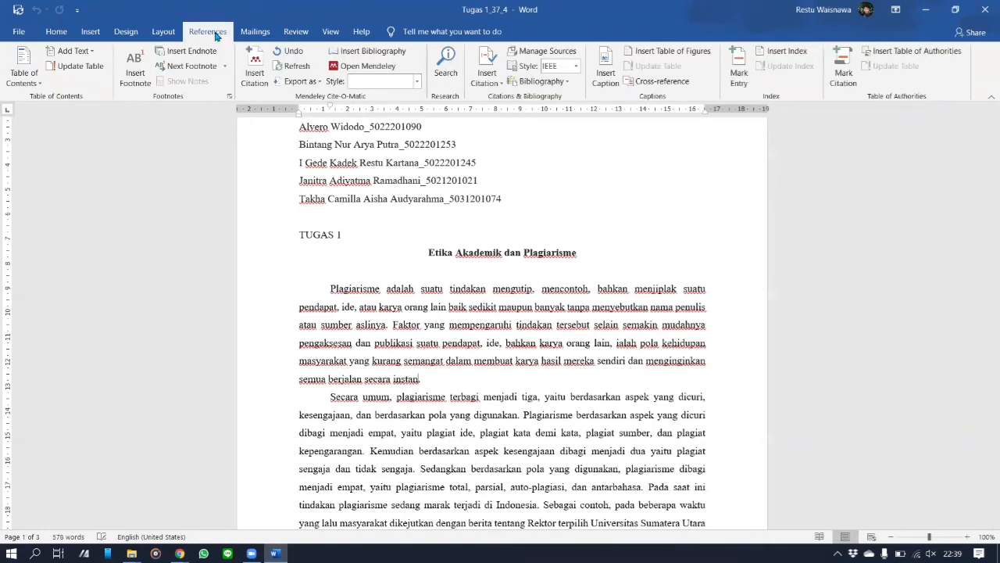
click(254, 56)
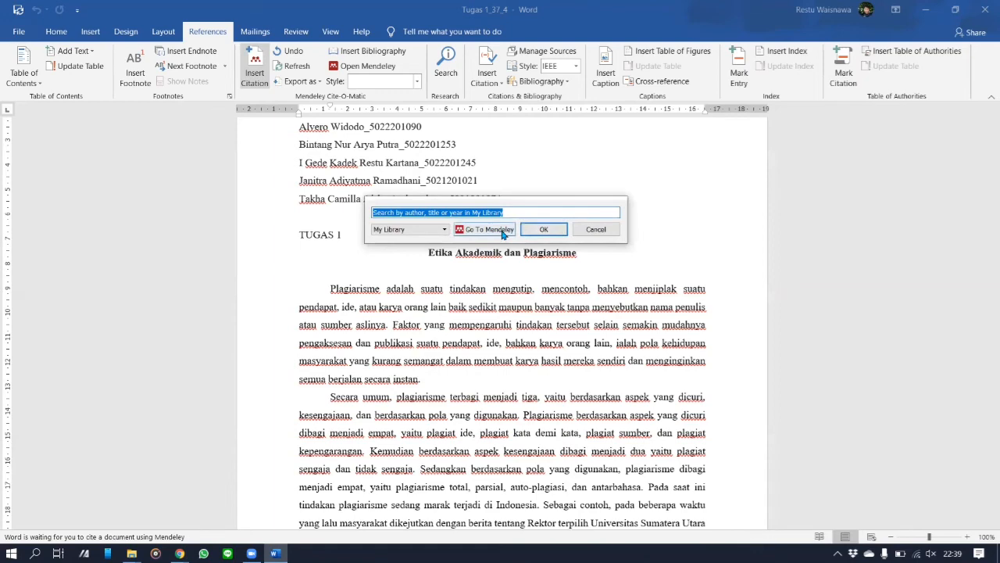
Step: Cite the Strategi Kepala TK article from the Mendeley library as [1] after 'instan.'
click(504, 232)
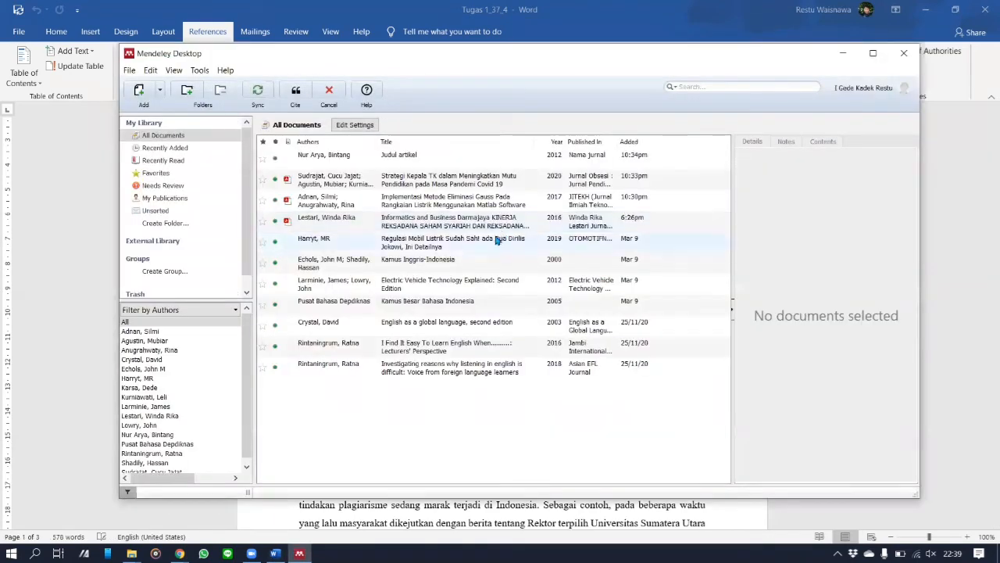
click(325, 187)
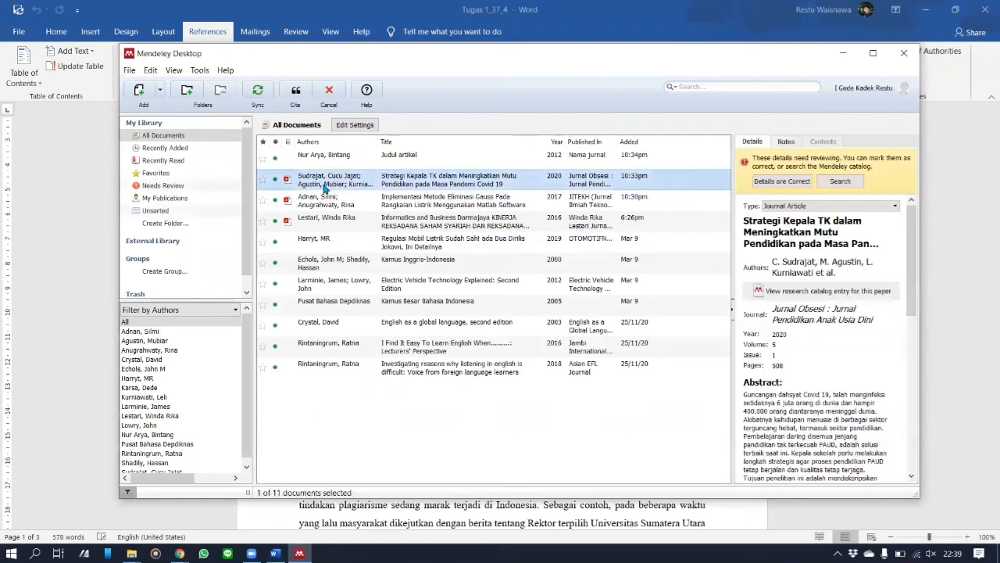
click(297, 91)
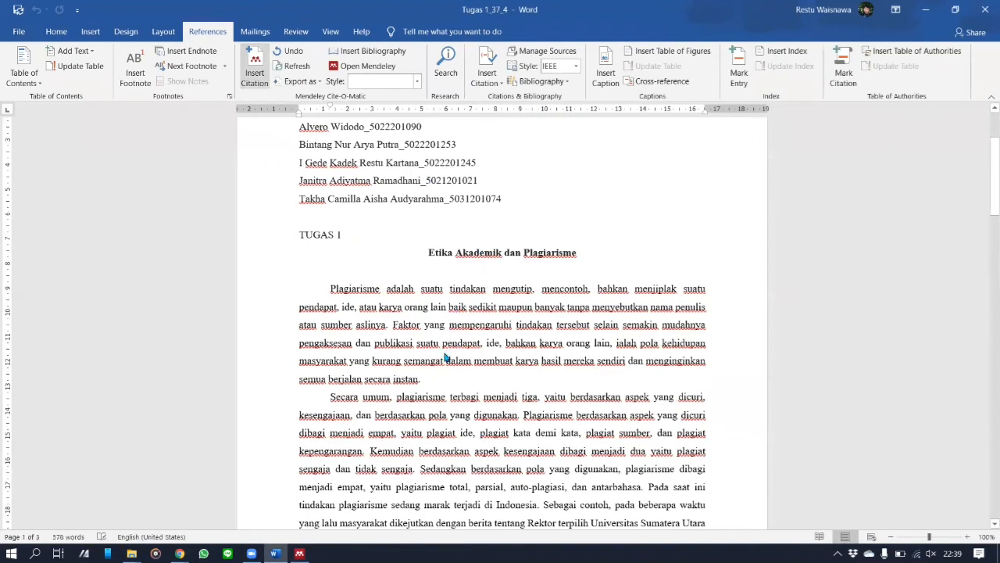
click(423, 379)
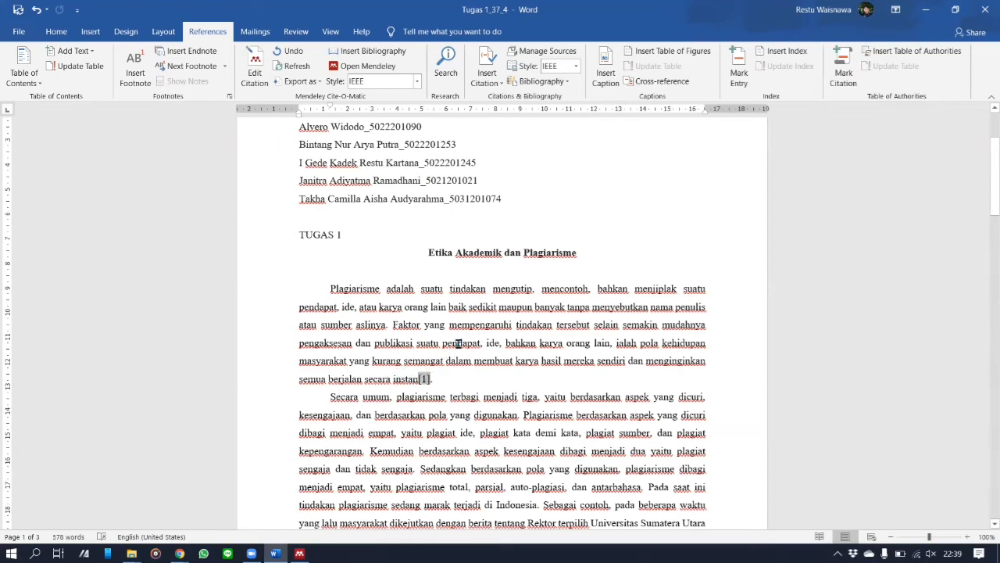
Step: Insert citation [2] after the quoted Sumatra article title
scroll(459, 342, down, 4)
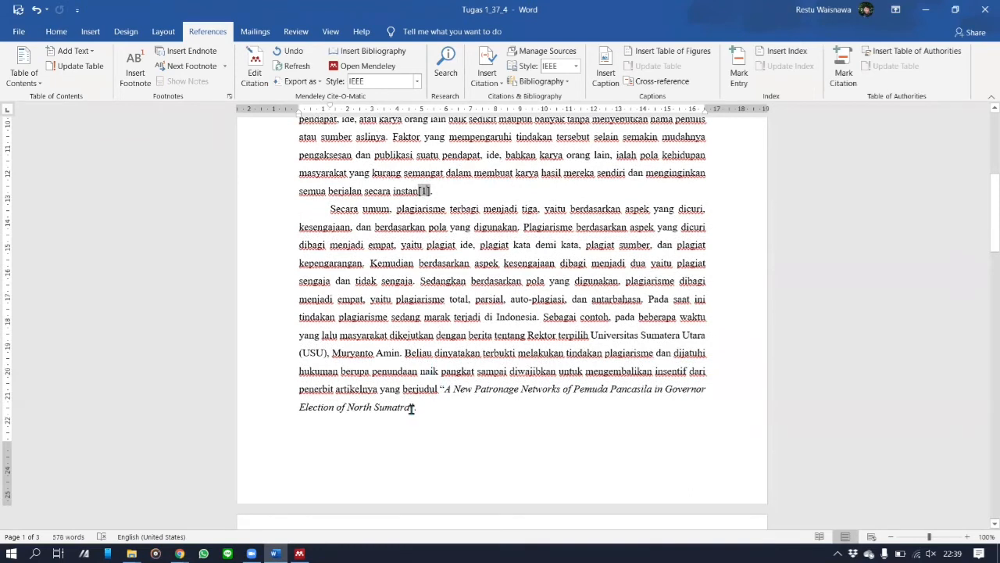
click(413, 409)
click(255, 67)
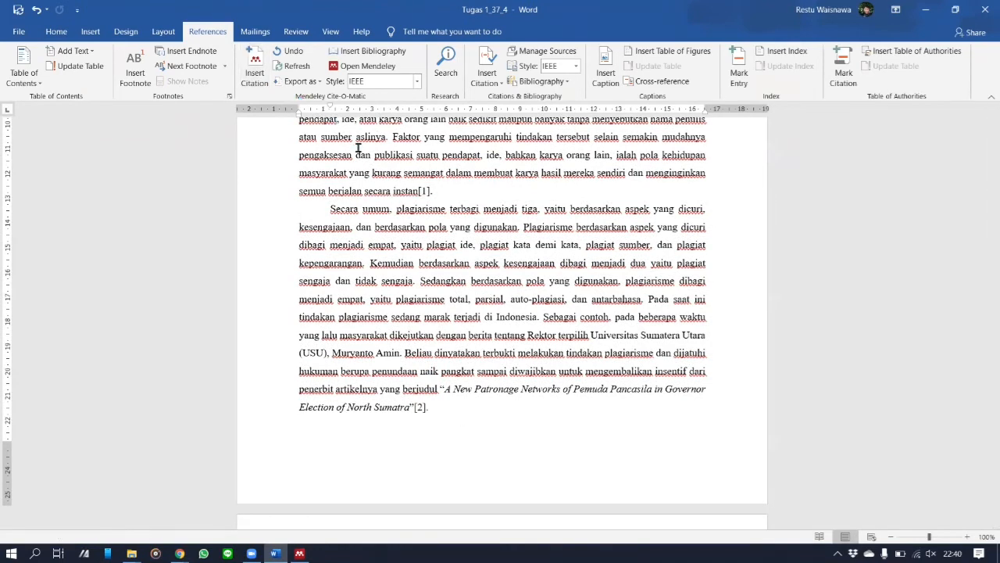
click(419, 408)
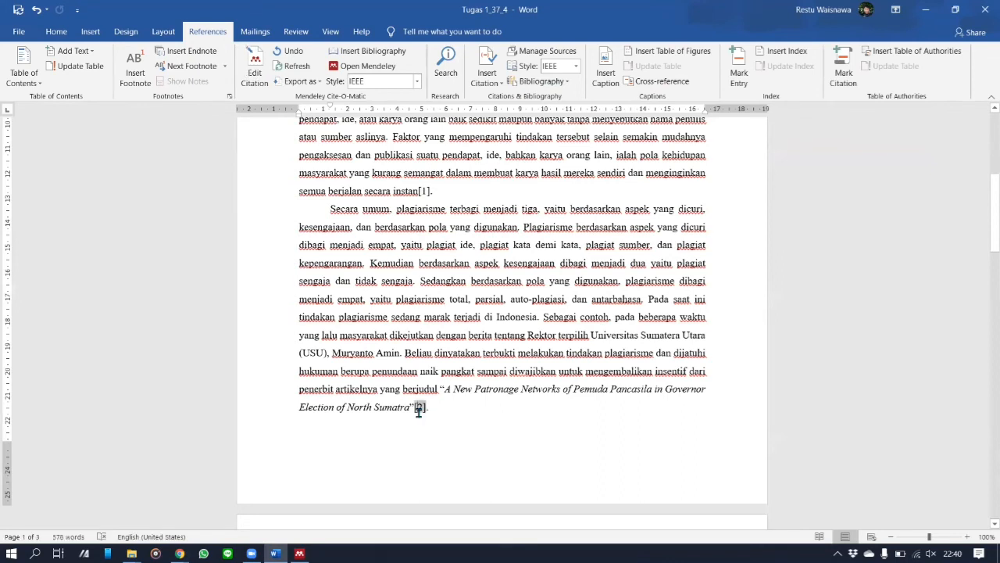
click(418, 83)
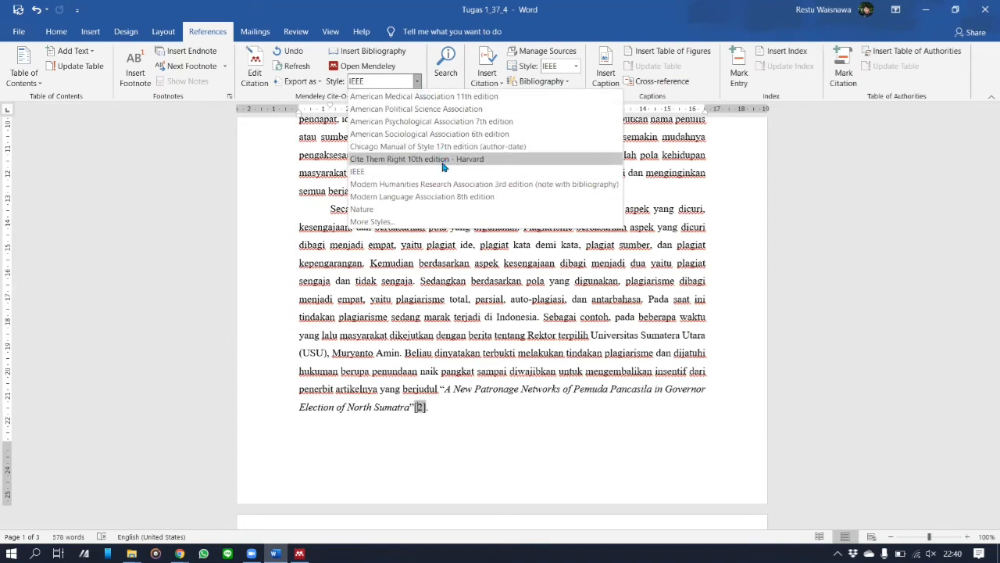
Step: Switch the citation style to Modern Humanities Research Association 3rd edition footnotes
click(447, 184)
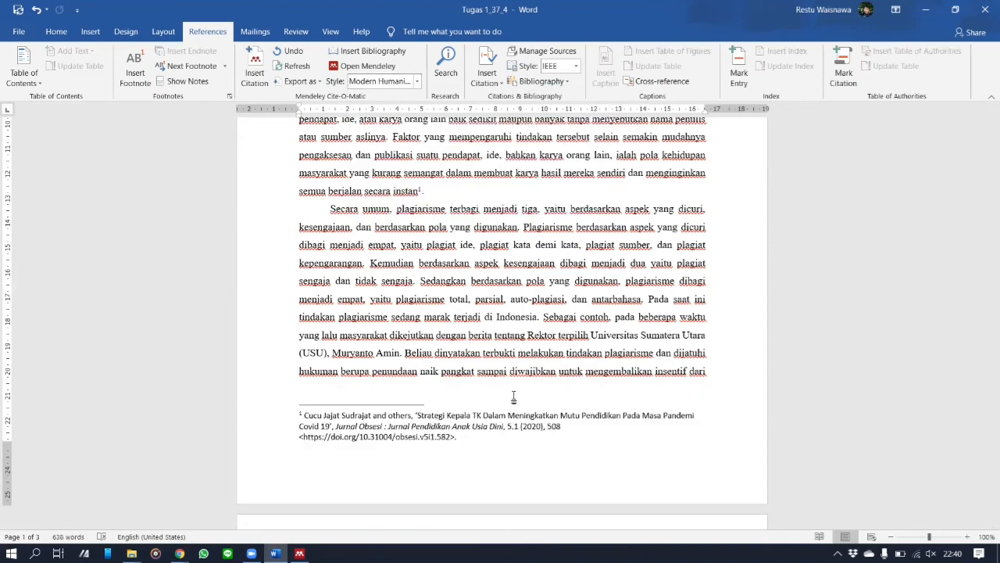
scroll(513, 397, down, 15)
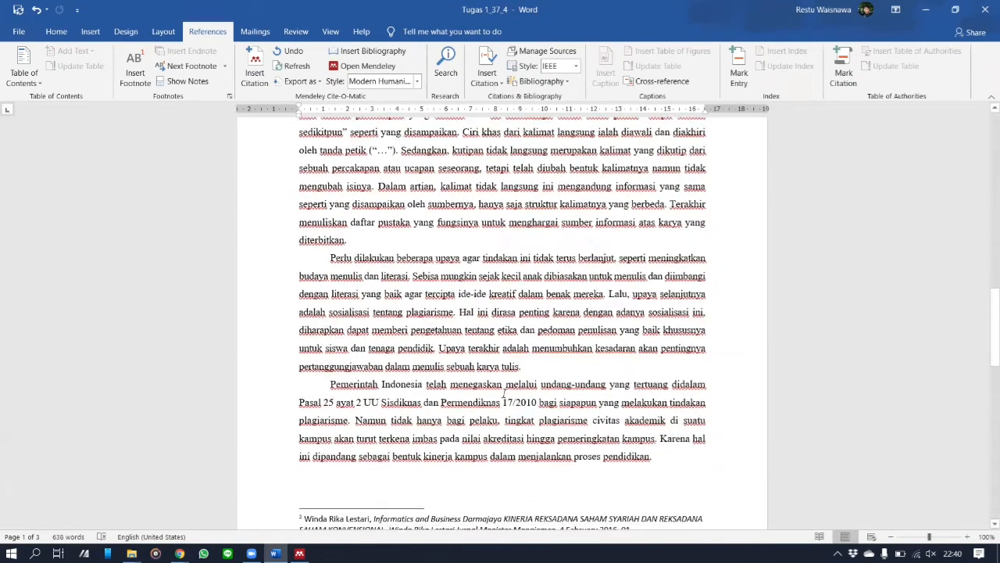
scroll(504, 393, down, 5)
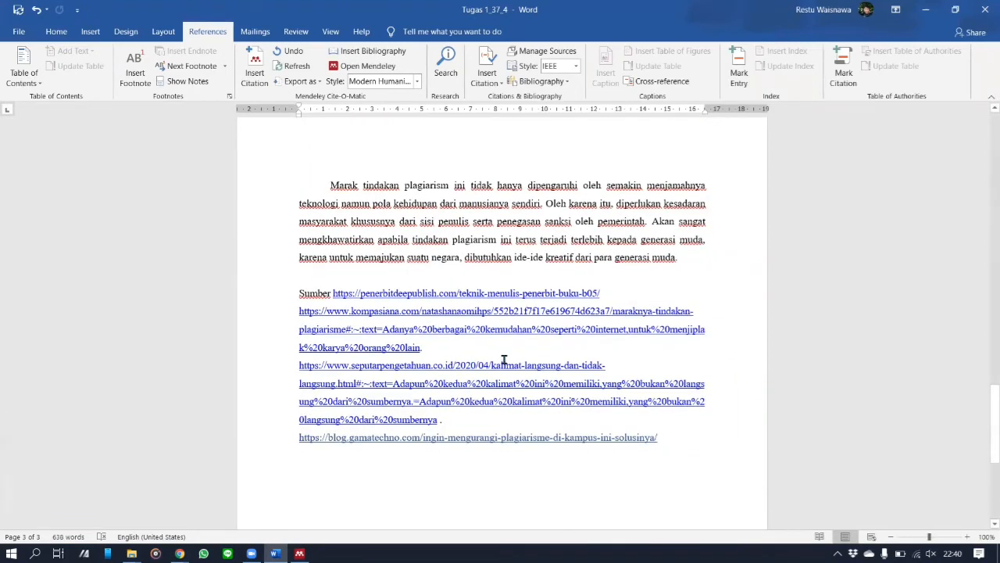
scroll(579, 370, down, 3)
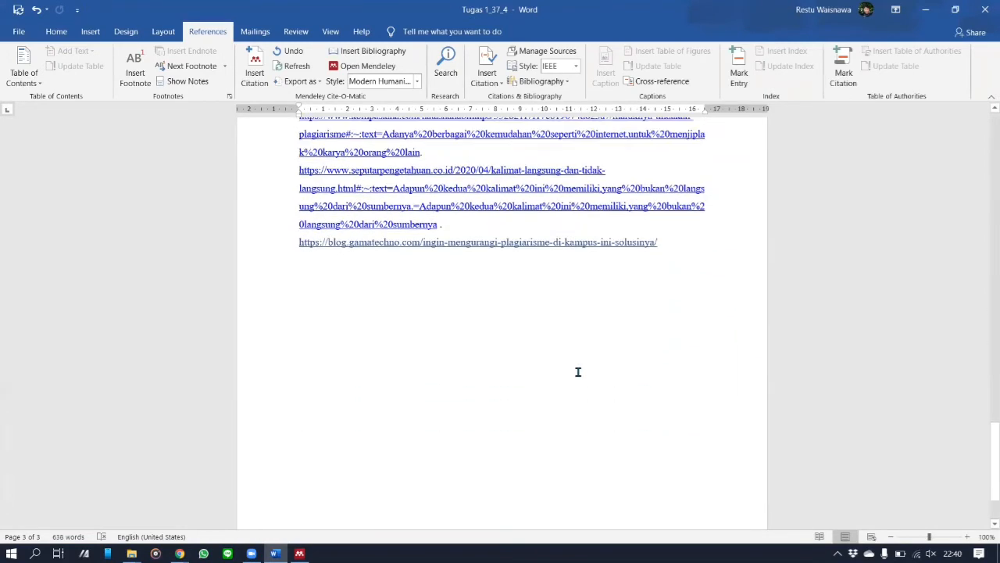
click(473, 397)
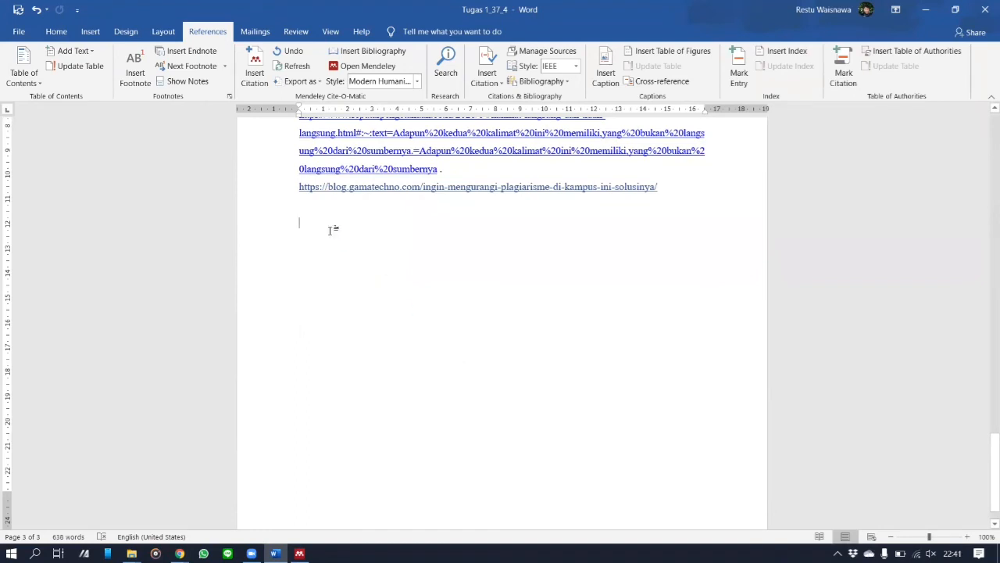
Step: On a new page, add the centred heading 'DAFTAR PUSTAKA' and insert the Mendeley bibliography below it
key(ctrl+Return)
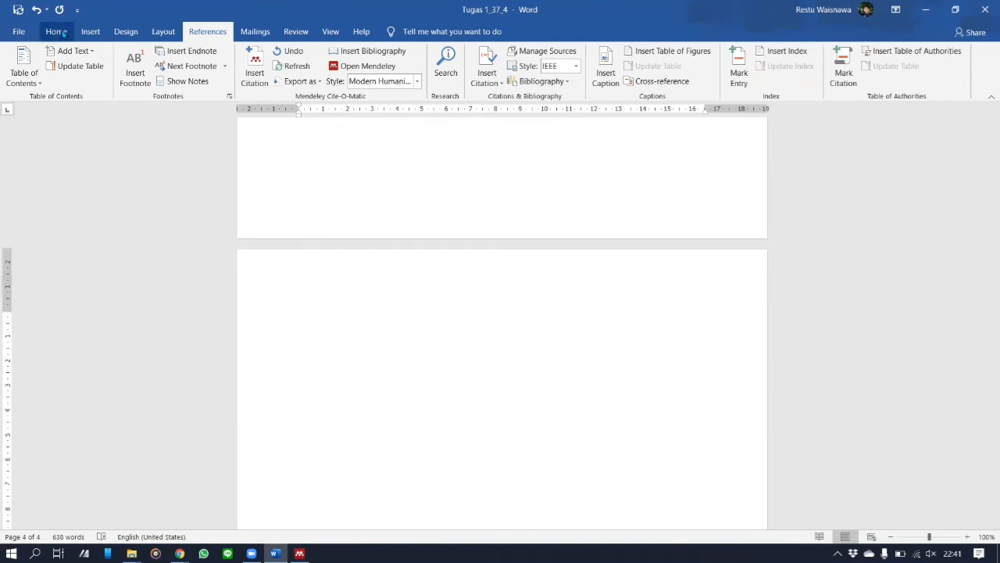
click(58, 32)
text(DAFTAR PUSTAKA)
key(Return)
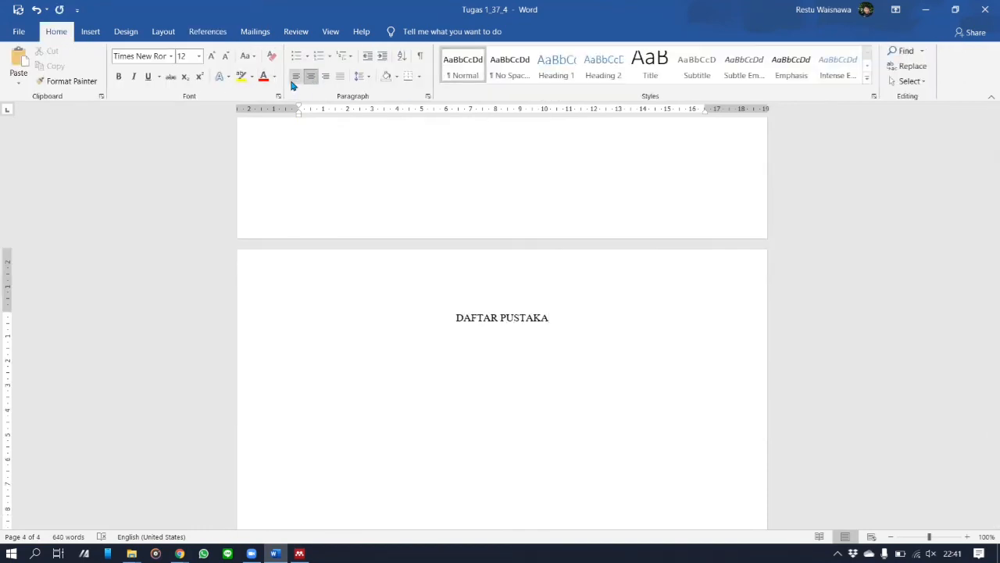
click(295, 77)
click(210, 33)
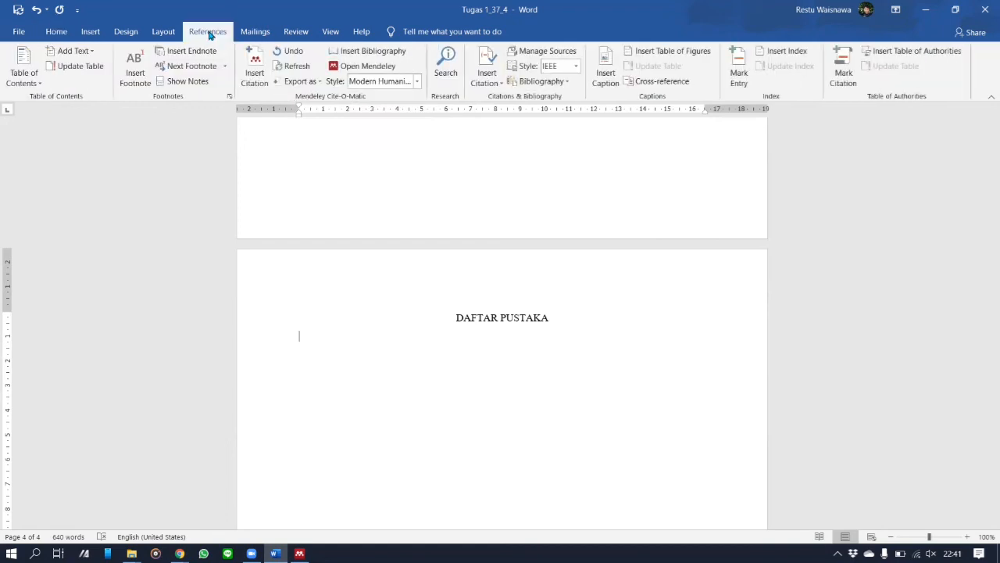
click(349, 56)
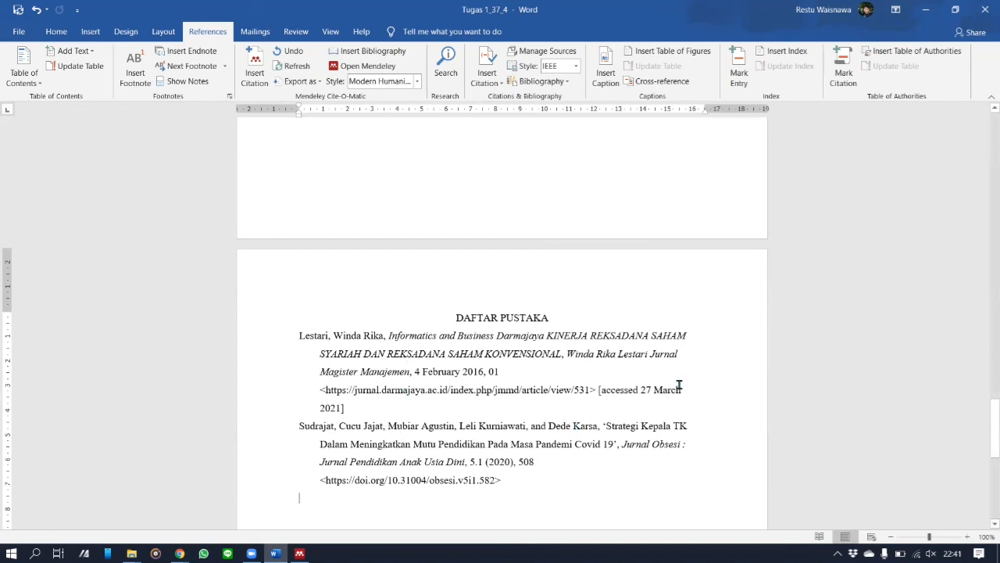
scroll(679, 389, down, 2)
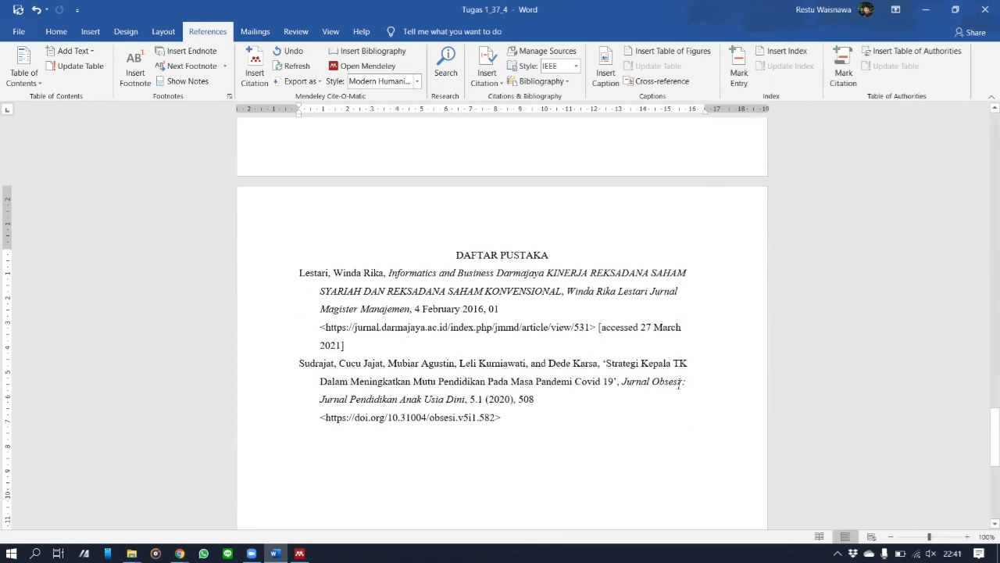